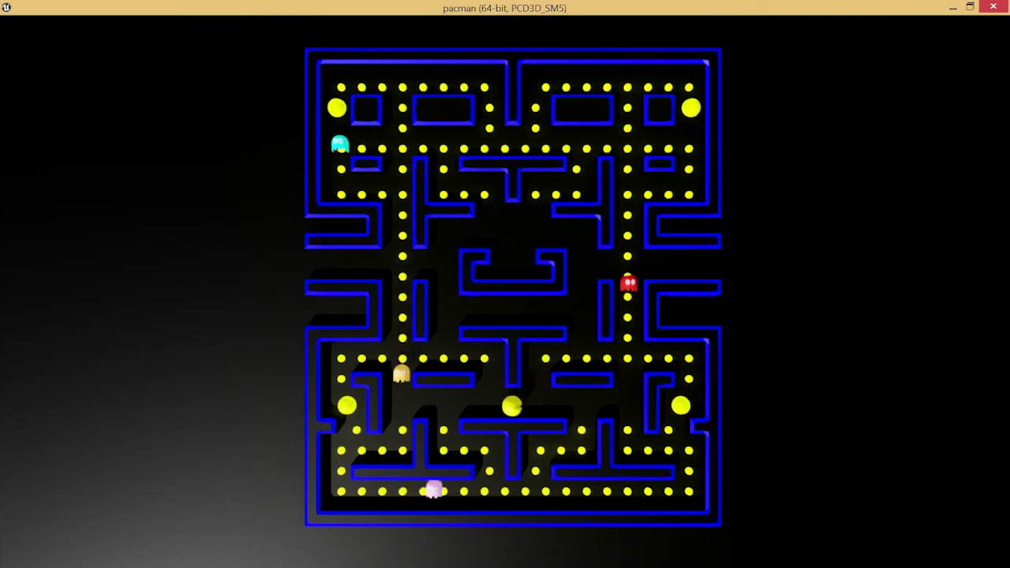
{"action": "key", "text": "Right"}
{"action": "key", "text": "Up"}
{"action": "key", "text": "Right"}
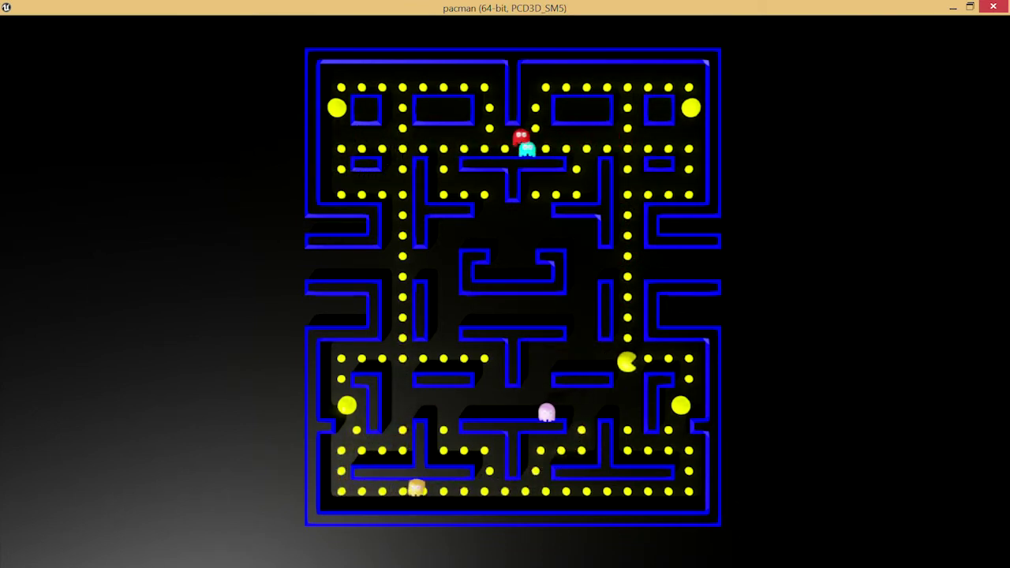
{"action": "key", "text": "Up"}
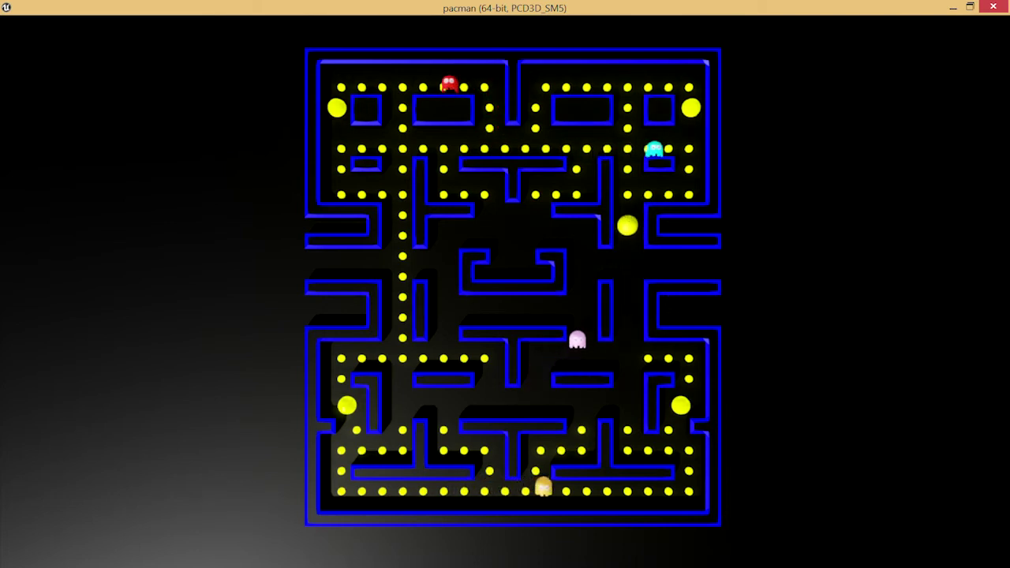
{"action": "key", "text": "Left"}
{"action": "key", "text": "Up"}
{"action": "key", "text": "Left"}
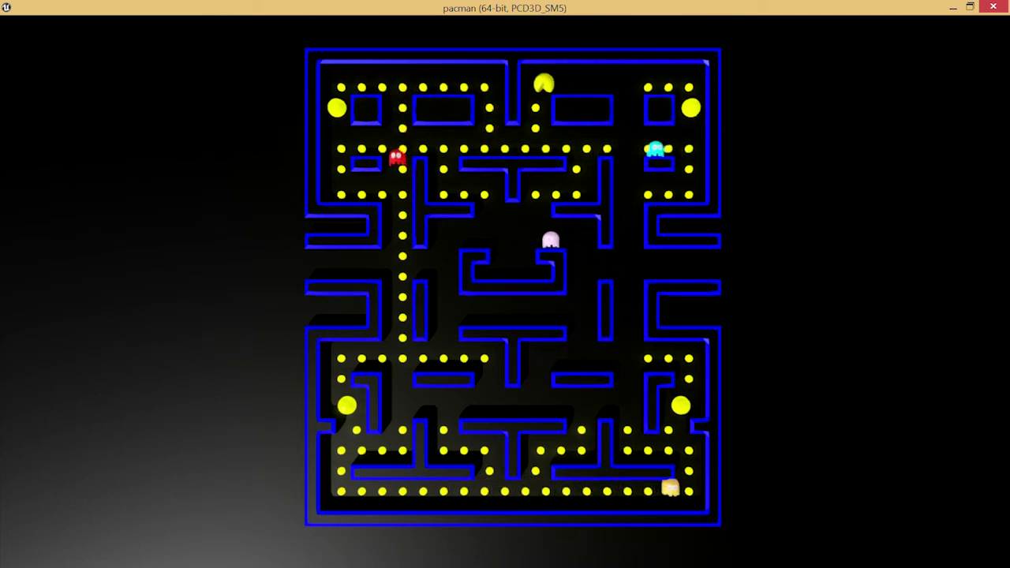
{"action": "key", "text": "Down"}
{"action": "key", "text": "Left"}
{"action": "key", "text": "Up"}
{"action": "key", "text": "Left"}
{"action": "key", "text": "Down"}
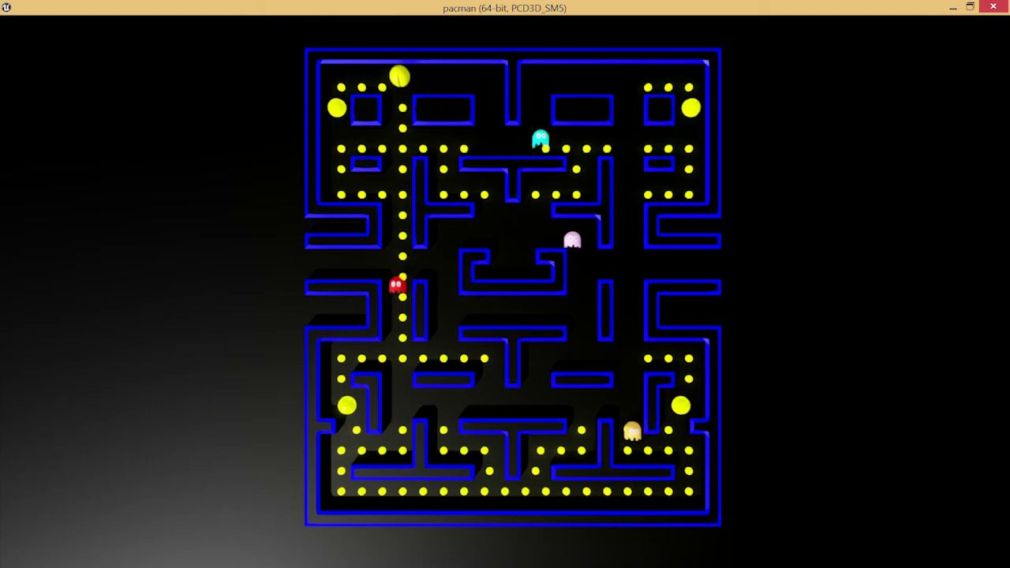
{"action": "key", "text": "Left"}
{"action": "key", "text": "Right"}
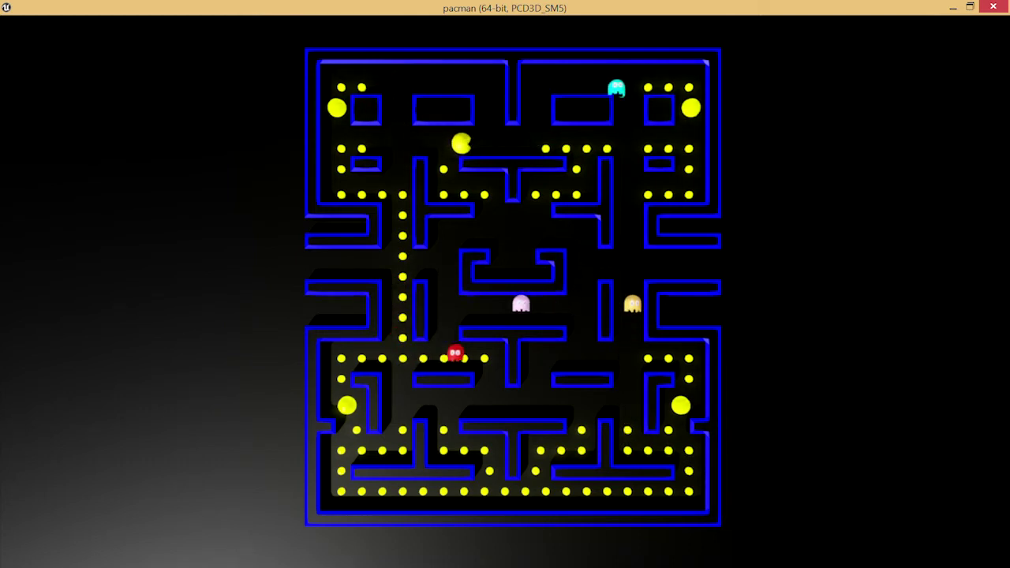
{"action": "key", "text": "Left"}
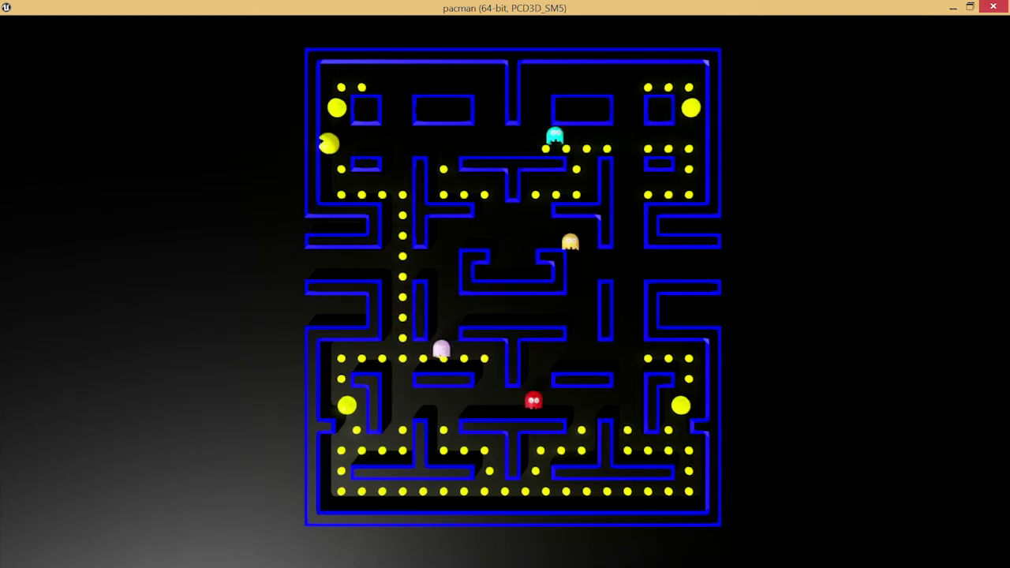
{"action": "key", "text": "Up"}
{"action": "key", "text": "Right"}
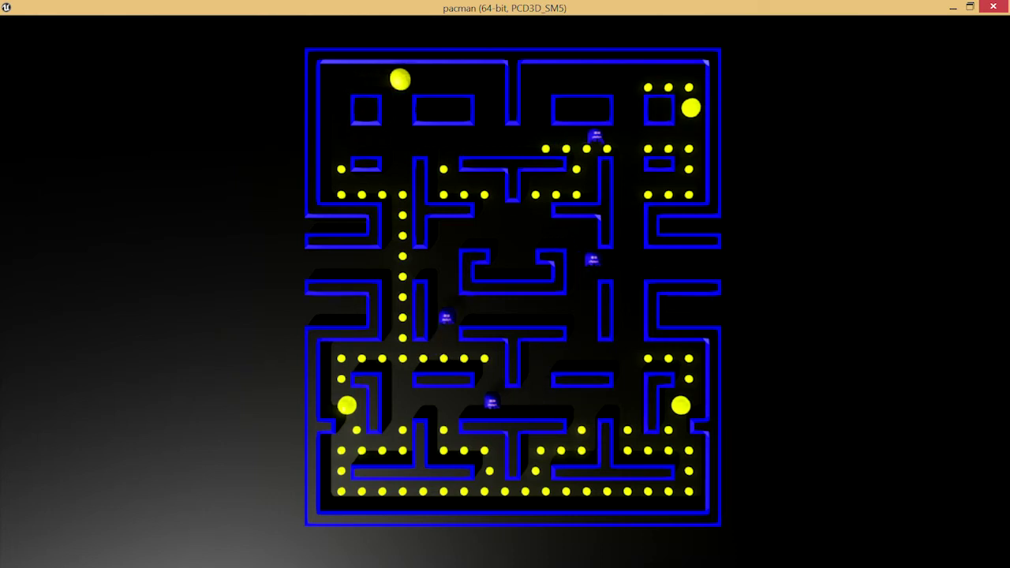
{"action": "key", "text": "Down"}
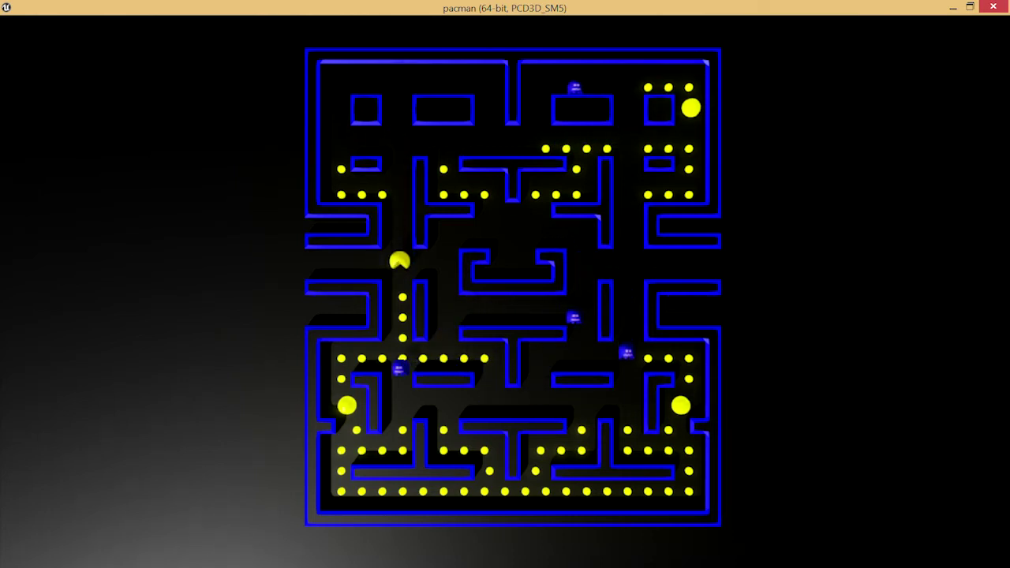
{"action": "key", "text": "Left"}
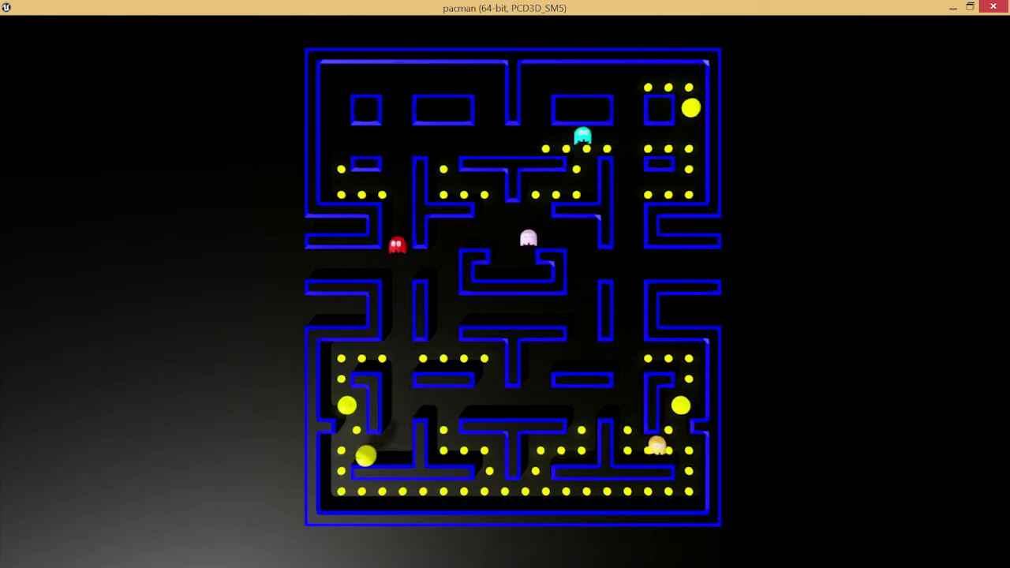
{"action": "key", "text": "Down"}
{"action": "key", "text": "Right"}
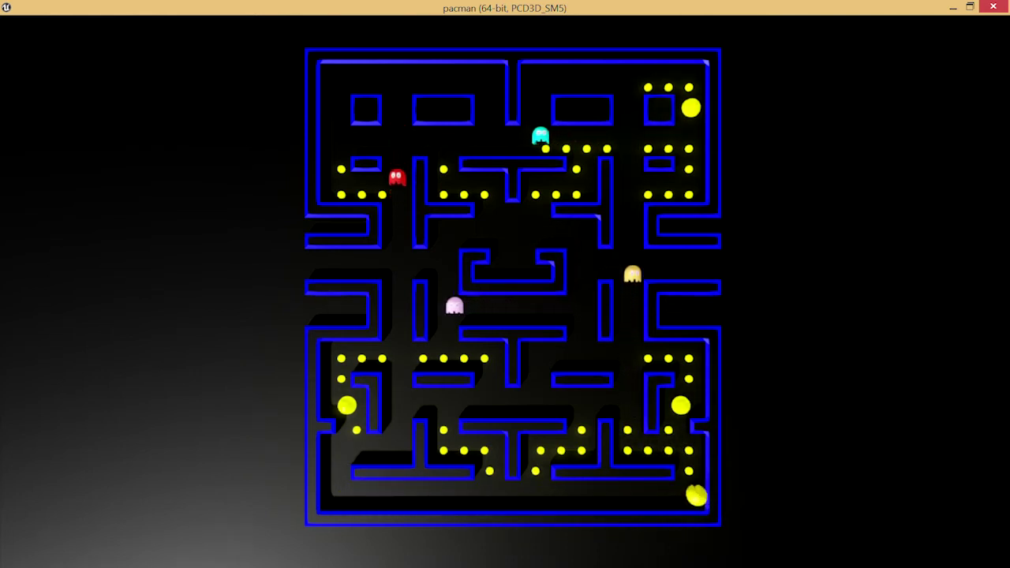
{"action": "key", "text": "Up"}
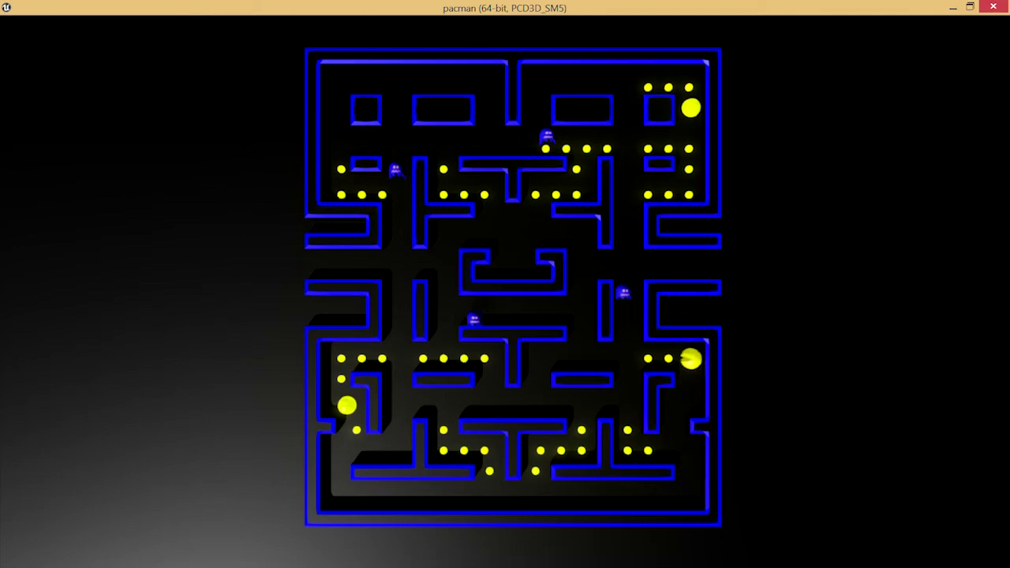
{"action": "key", "text": "Left"}
{"action": "key", "text": "Down"}
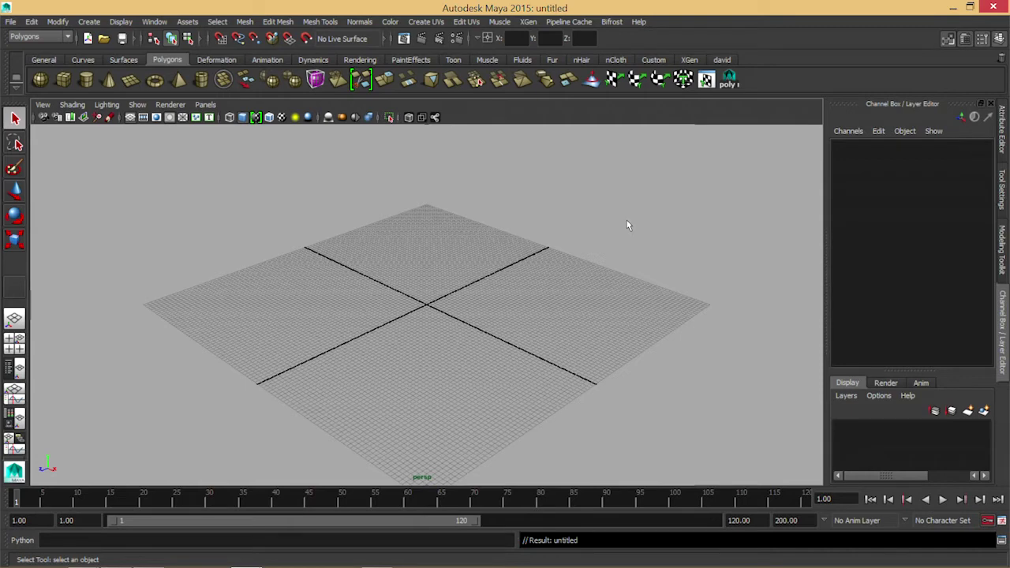
Step: Create a polygon sphere at the origin and set its radius to 200
{"action": "left_click", "coordinate": [39, 79]}
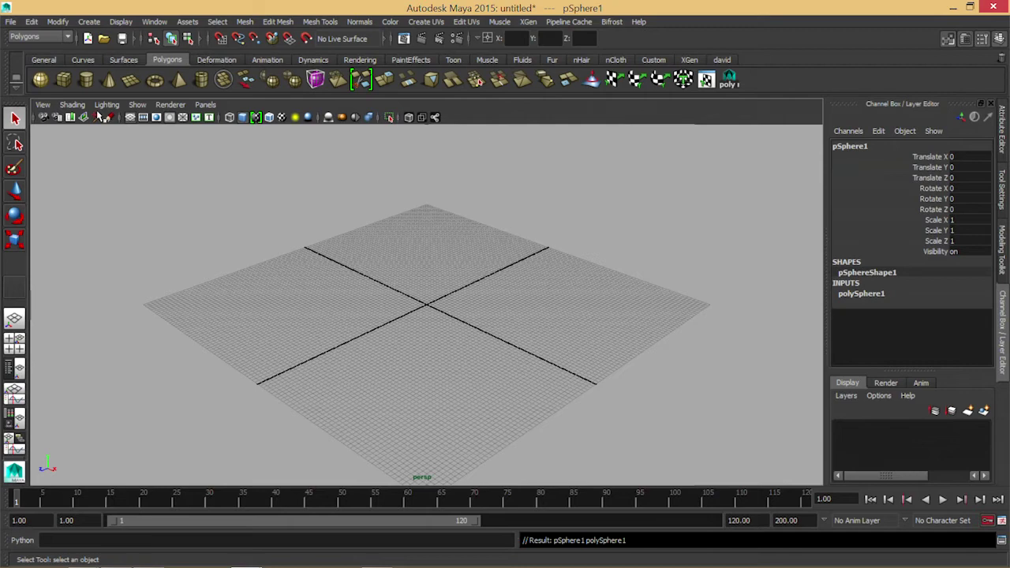
{"action": "left_click", "coordinate": [867, 294]}
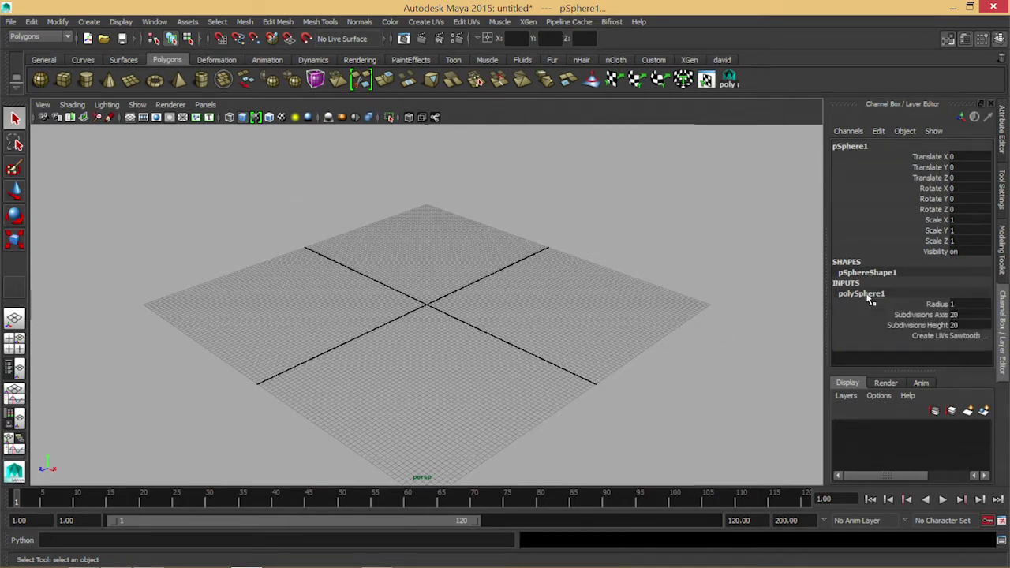
{"action": "double_click", "coordinate": [966, 304]}
{"action": "type", "text": "200"}
{"action": "key", "text": "Return"}
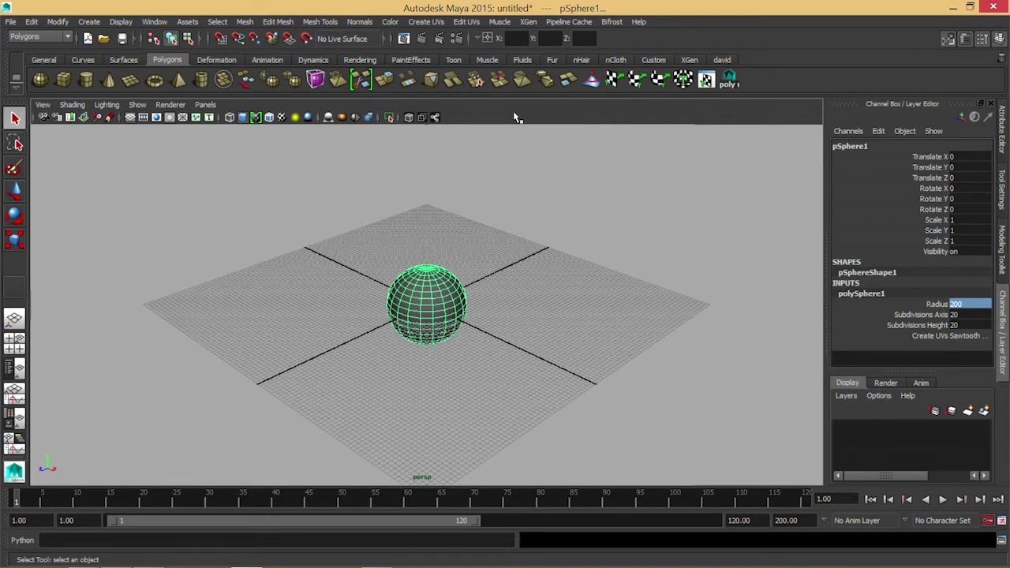
Step: In the front view, select all sphere vertices below the equator and scale them flat along the Y axis
{"action": "key", "text": "space"}
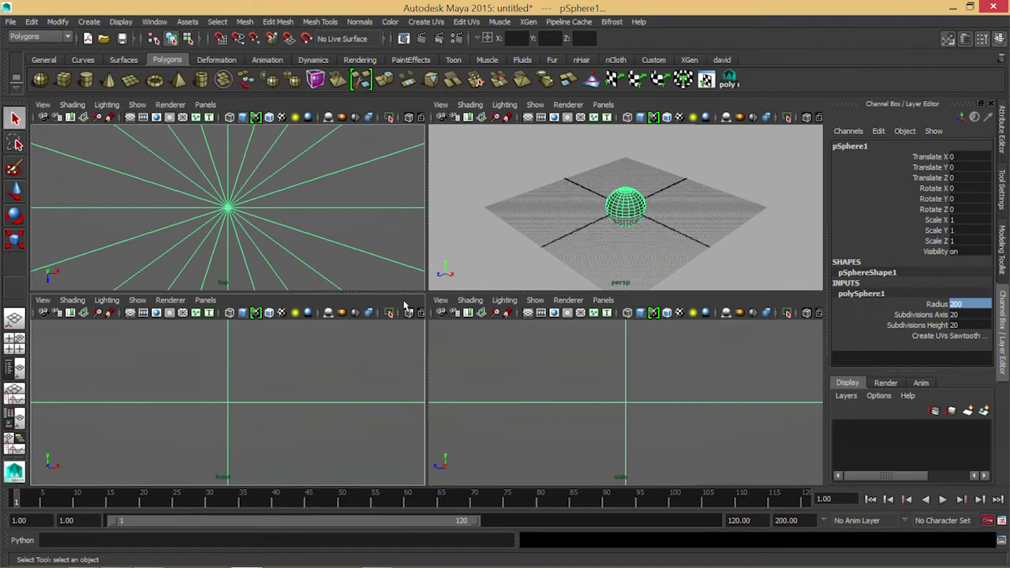
{"action": "key", "text": "space"}
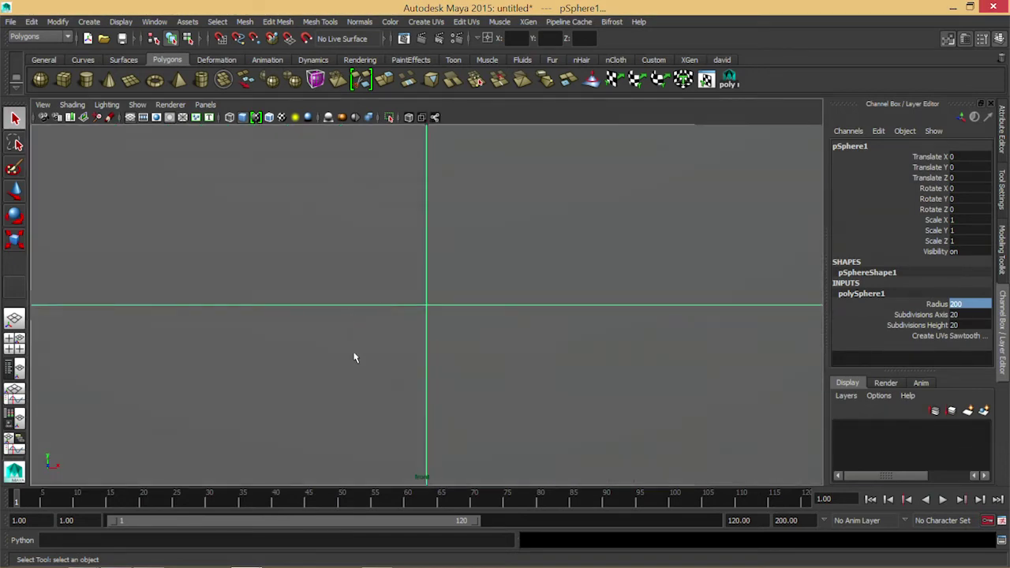
{"action": "scroll", "coordinate": [388, 327], "scroll_direction": "down", "scroll_amount": 2}
{"action": "scroll", "coordinate": [384, 316], "scroll_direction": "down", "scroll_amount": 5}
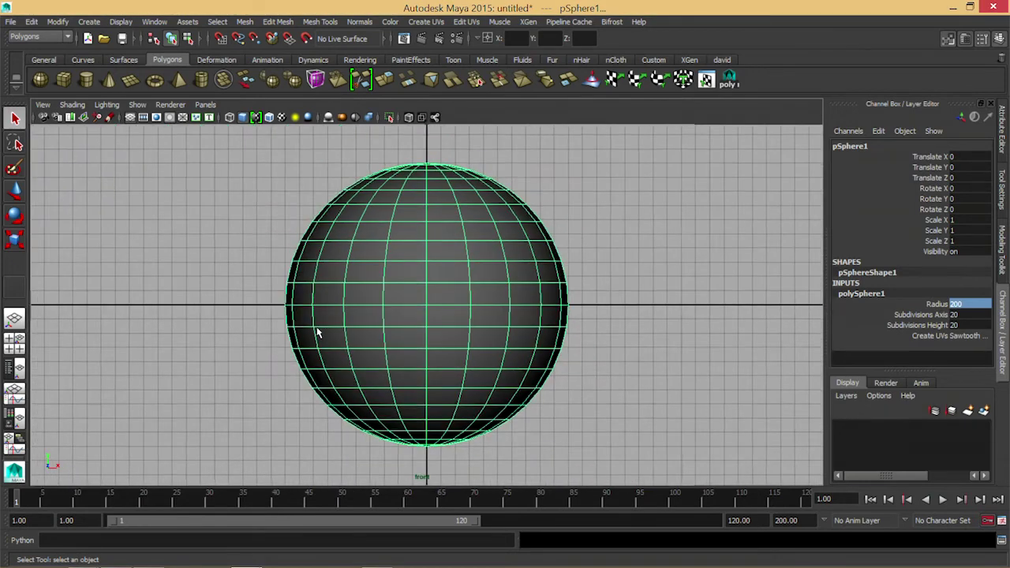
{"action": "right_click_drag", "start_coordinate": [304, 319], "coordinate": [262, 241]}
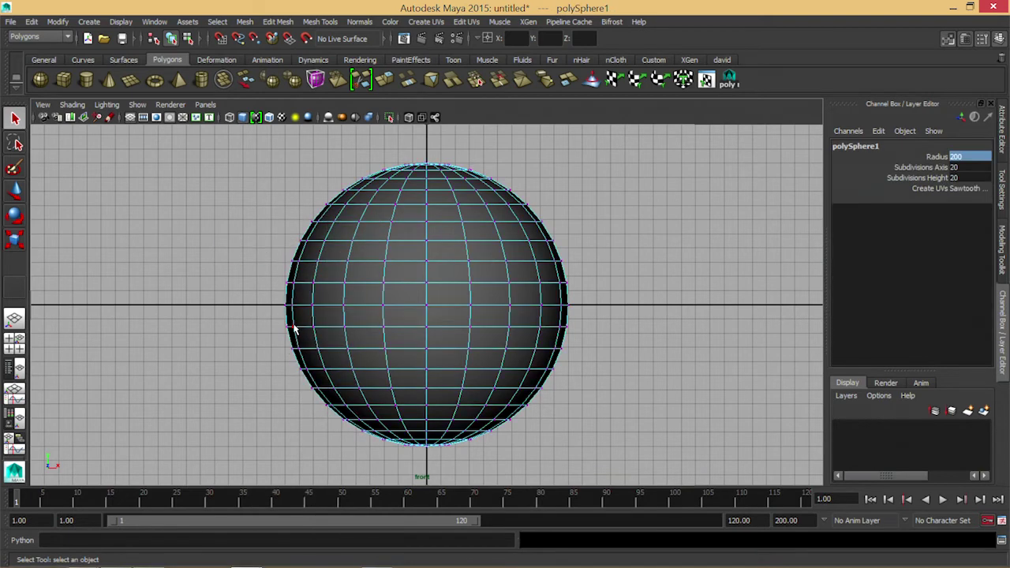
{"action": "left_click_drag", "start_coordinate": [274, 317], "coordinate": [609, 465]}
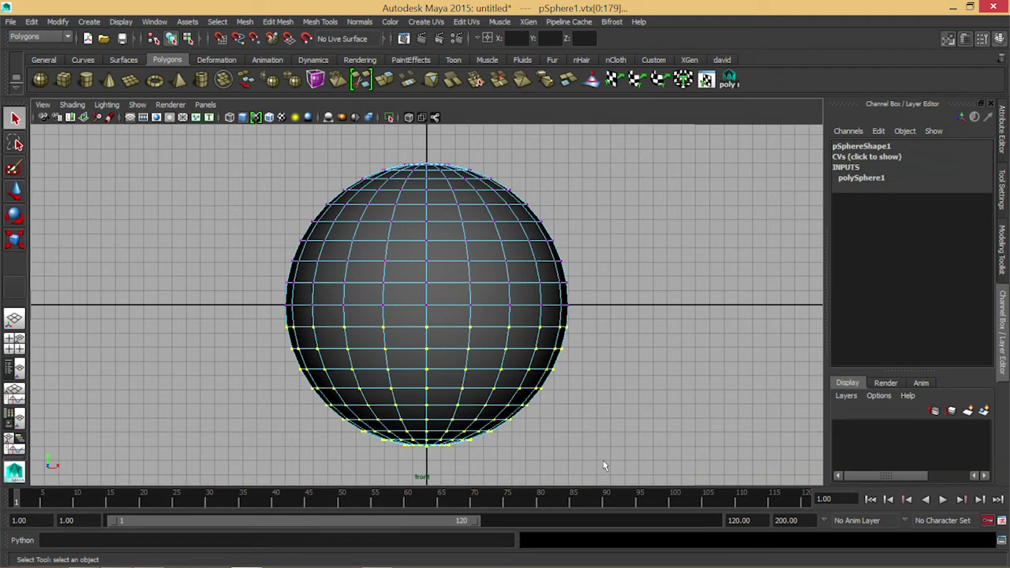
{"action": "key", "text": "r"}
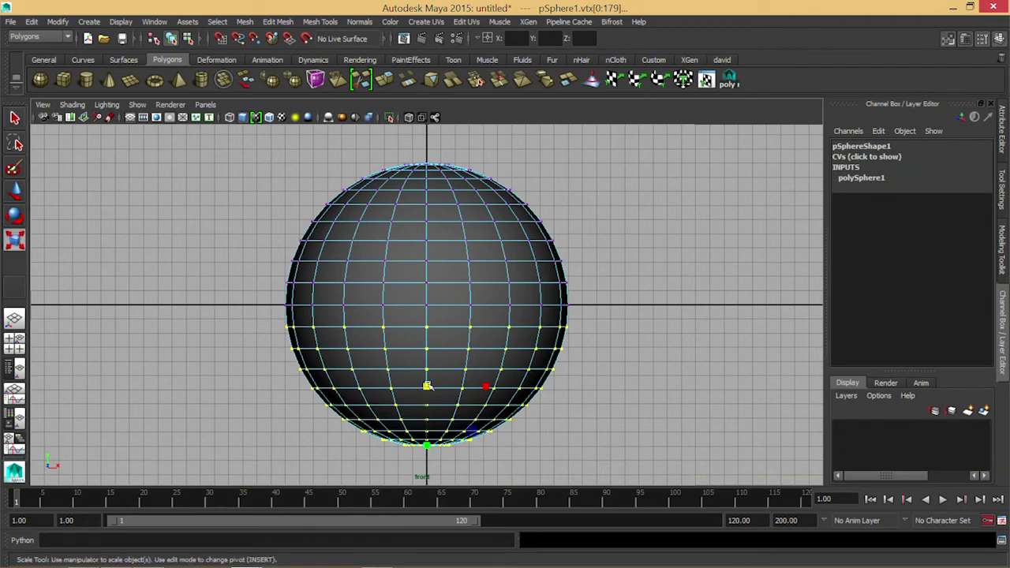
{"action": "left_click_drag", "start_coordinate": [427, 387], "coordinate": [430, 310]}
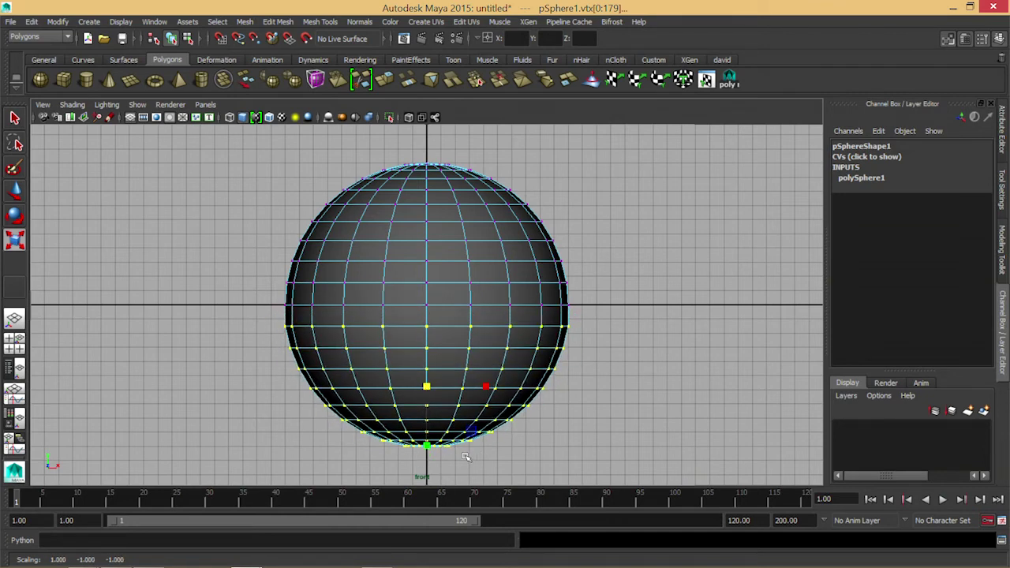
{"action": "scroll", "coordinate": [505, 438], "scroll_direction": "down", "scroll_amount": 2}
{"action": "left_click_drag", "start_coordinate": [426, 432], "coordinate": [439, 370]}
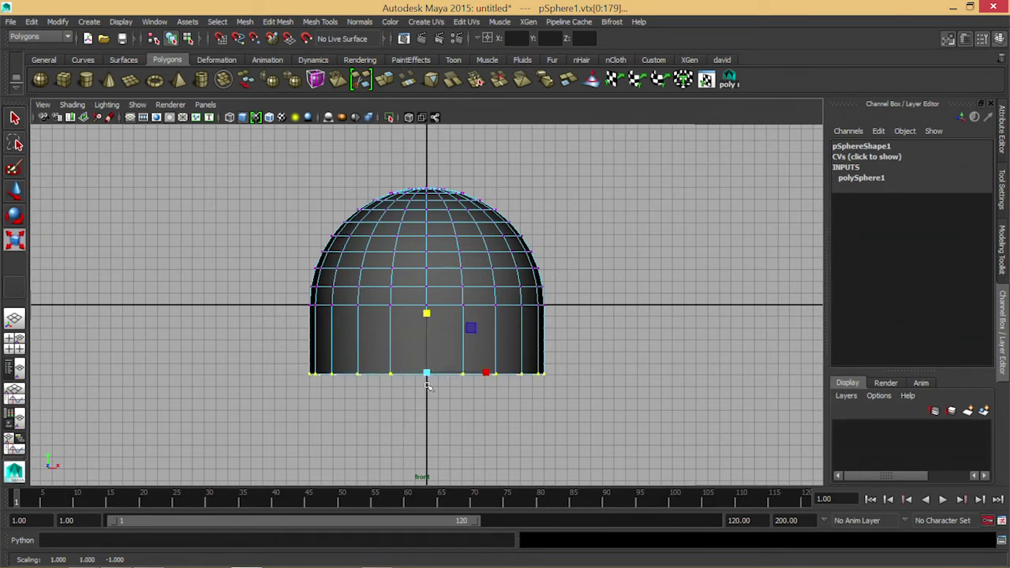
Step: Move the flattened vertices up to the horizontal grid axis to form a hemisphere, and return to object mode
{"action": "key", "text": "w"}
{"action": "left_click_drag", "start_coordinate": [426, 309], "coordinate": [430, 237]}
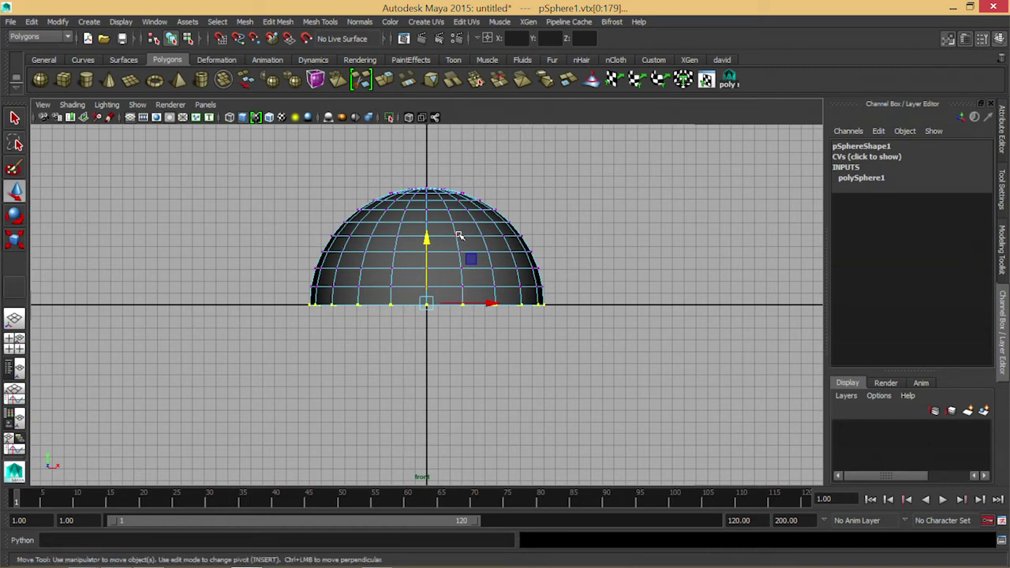
{"action": "right_click_drag", "start_coordinate": [440, 234], "coordinate": [447, 211]}
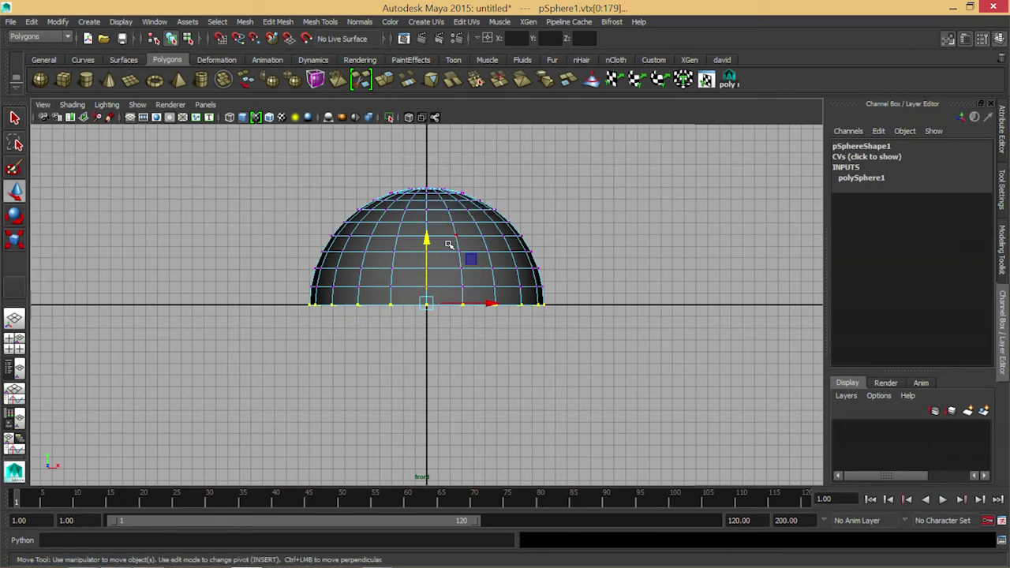
{"action": "left_click", "coordinate": [648, 298]}
{"action": "right_click_drag", "start_coordinate": [451, 267], "coordinate": [478, 236]}
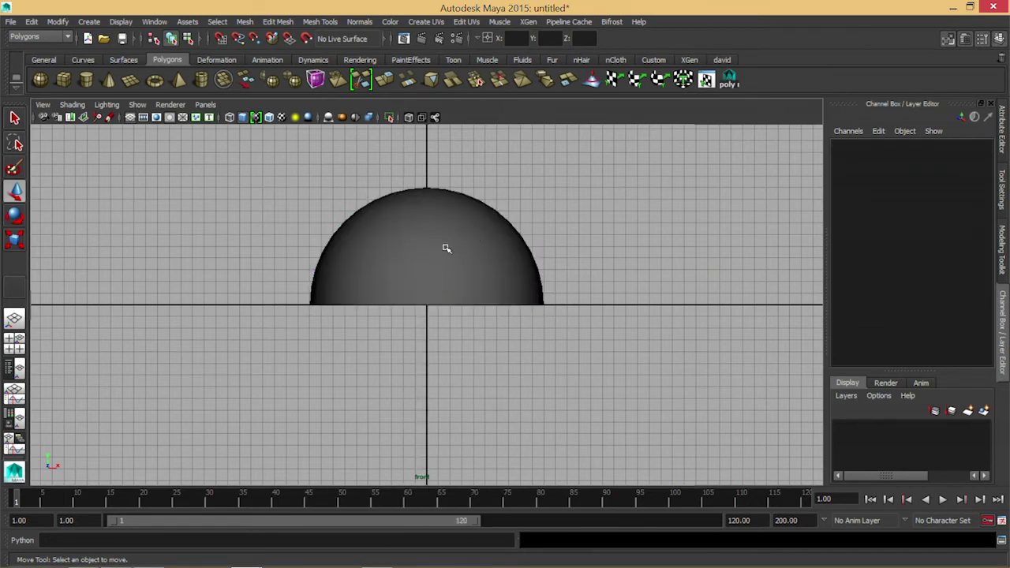
Step: Duplicate the hemisphere and rotate the copy about -179.5 degrees around Z to form the lower half
{"action": "left_click", "coordinate": [446, 249]}
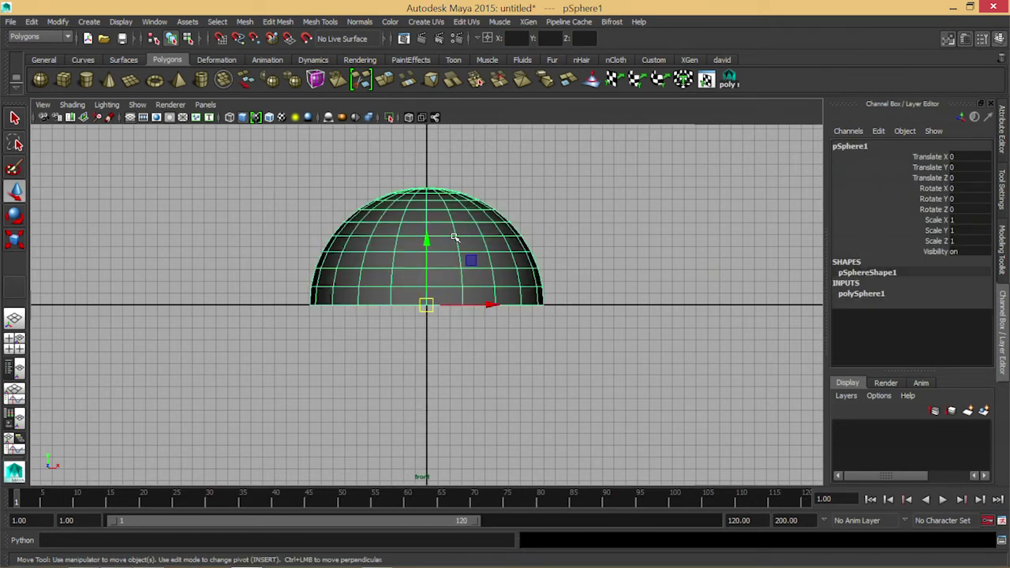
{"action": "key", "text": "ctrl+d"}
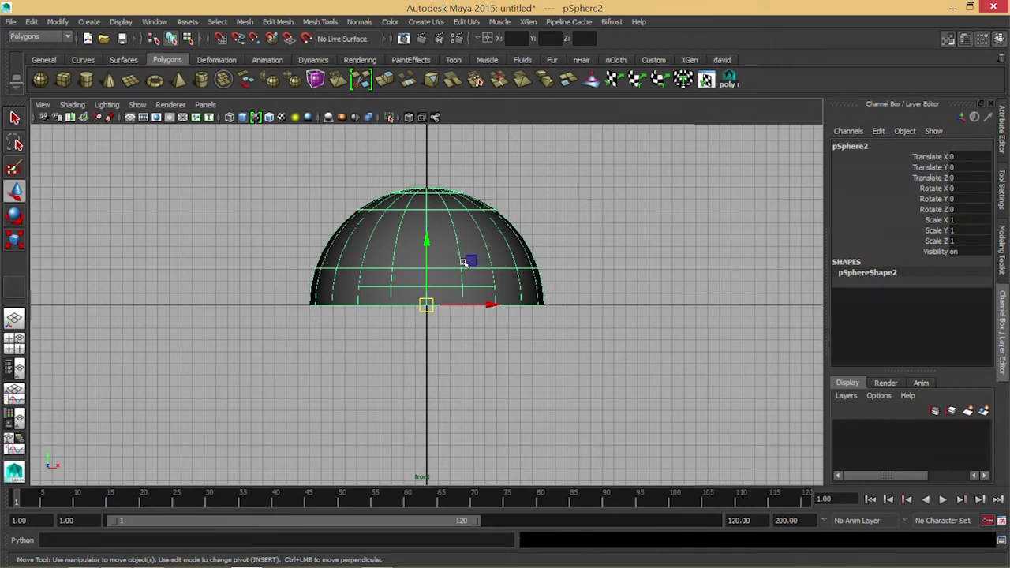
{"action": "key", "text": "e"}
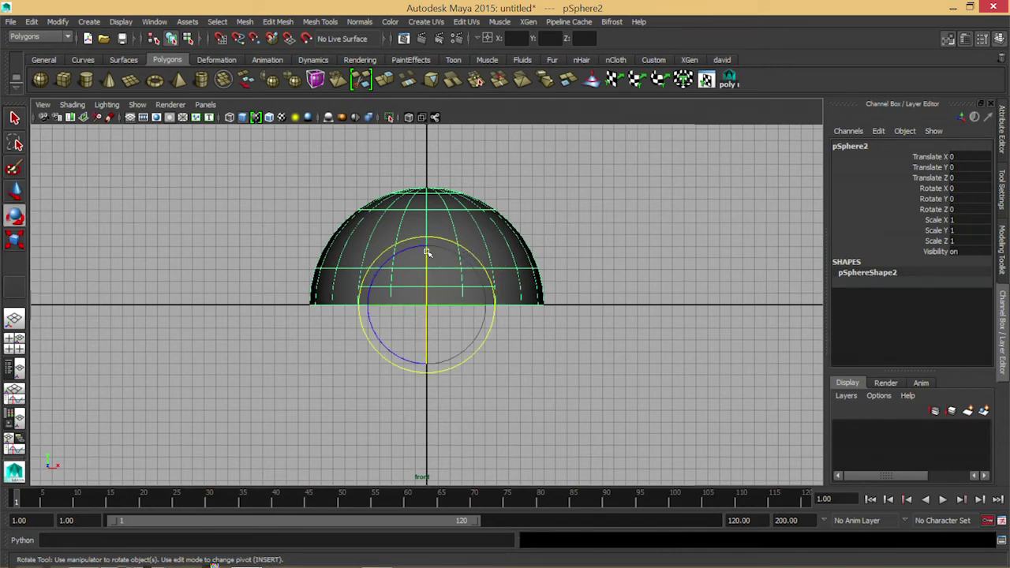
{"action": "left_click_drag", "start_coordinate": [410, 248], "coordinate": [483, 477]}
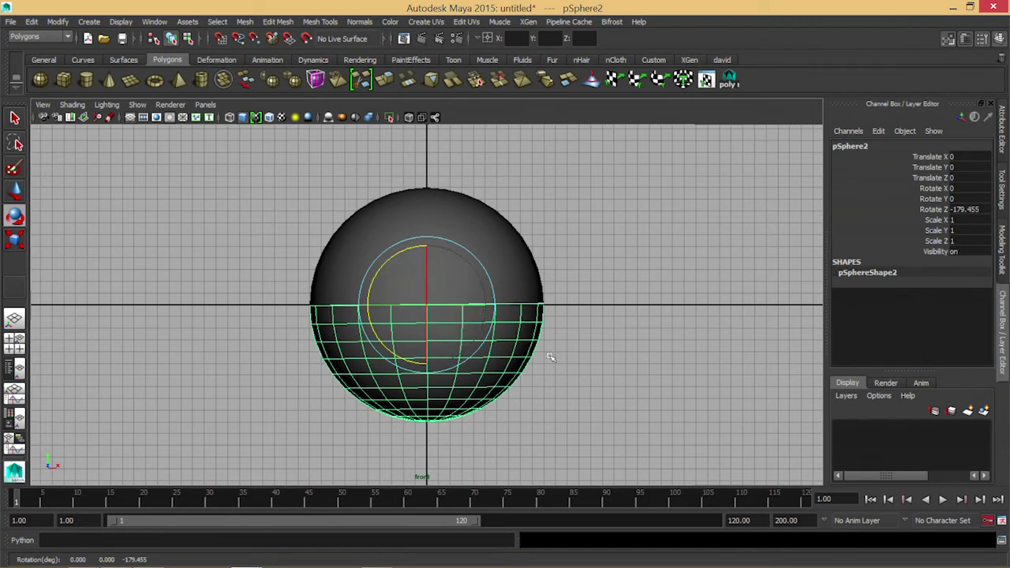
Step: In the perspective view, assign a new Blinn material to the upper hemisphere
{"action": "left_click", "coordinate": [502, 265]}
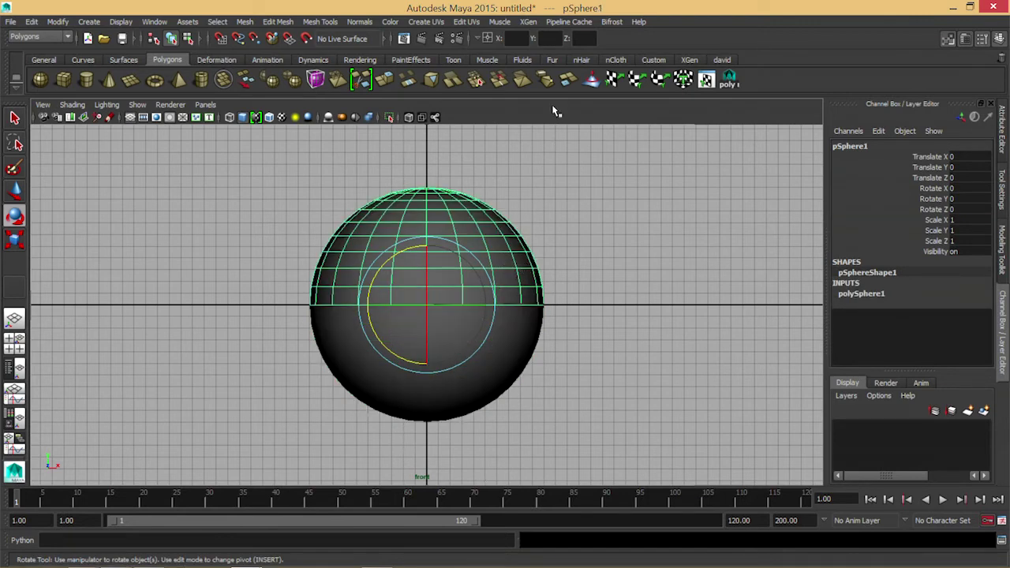
{"action": "key", "text": "space"}
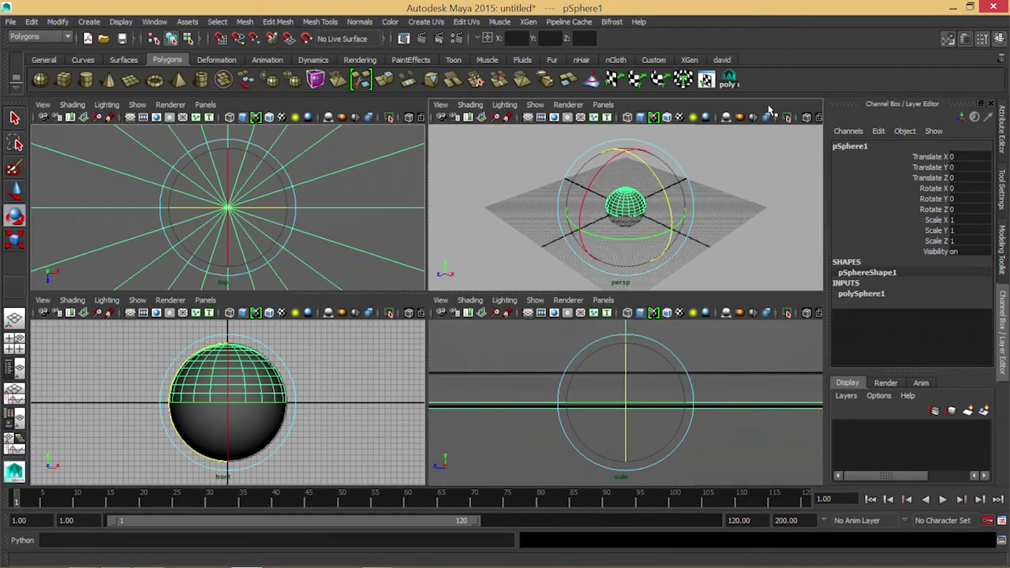
{"action": "key", "text": "ctrl+shift+t"}
{"action": "key", "text": "space"}
{"action": "scroll", "coordinate": [362, 316], "scroll_direction": "up", "scroll_amount": 5}
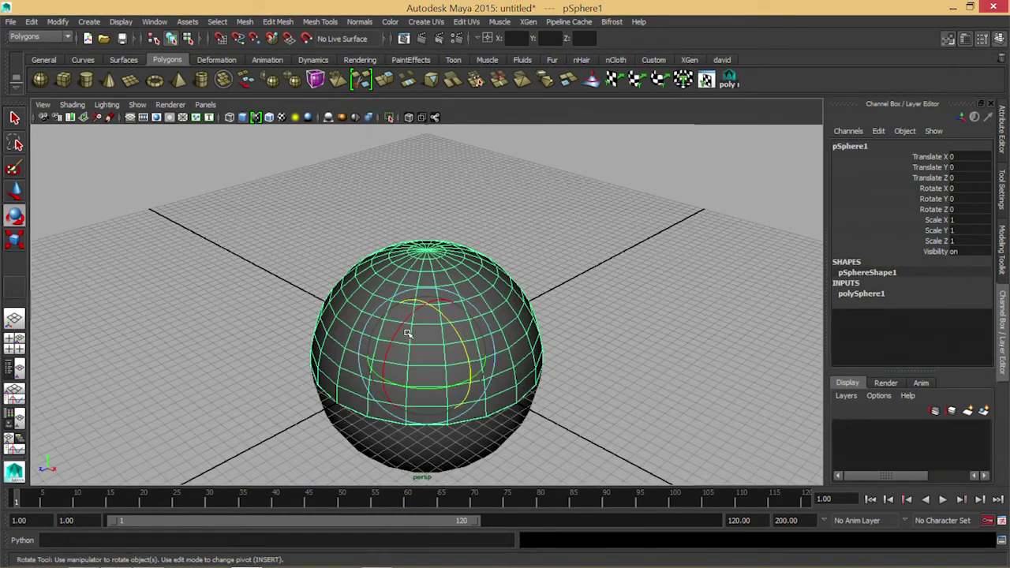
{"action": "right_click", "coordinate": [362, 317]}
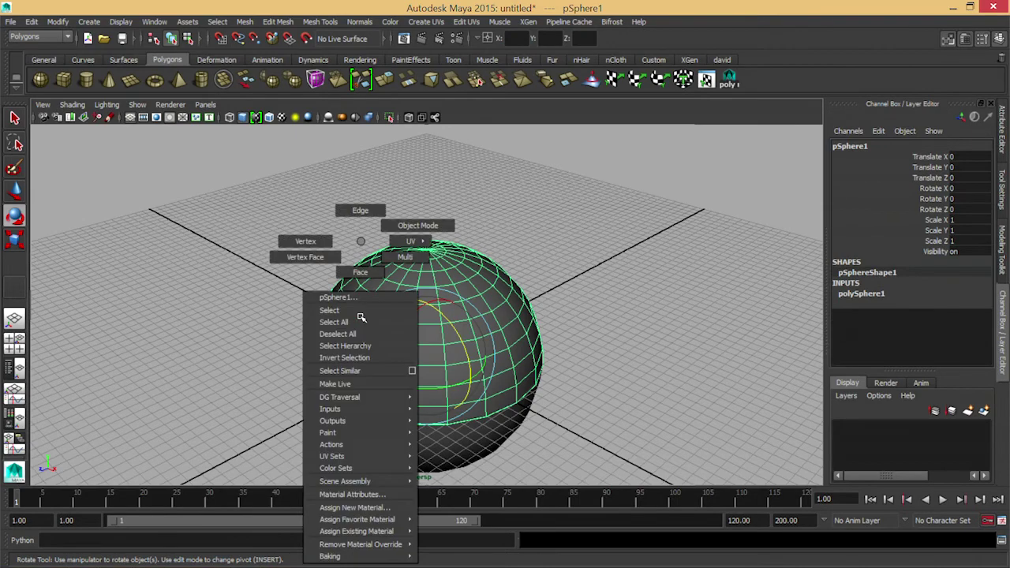
{"action": "left_click", "coordinate": [350, 508]}
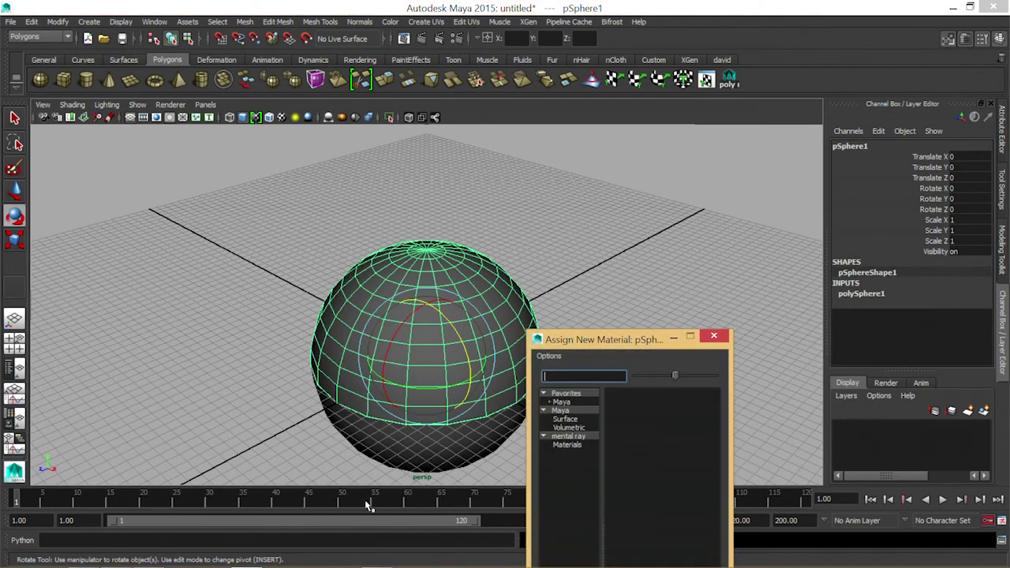
{"action": "left_click_drag", "start_coordinate": [625, 340], "coordinate": [630, 177]}
{"action": "left_click", "coordinate": [632, 275]}
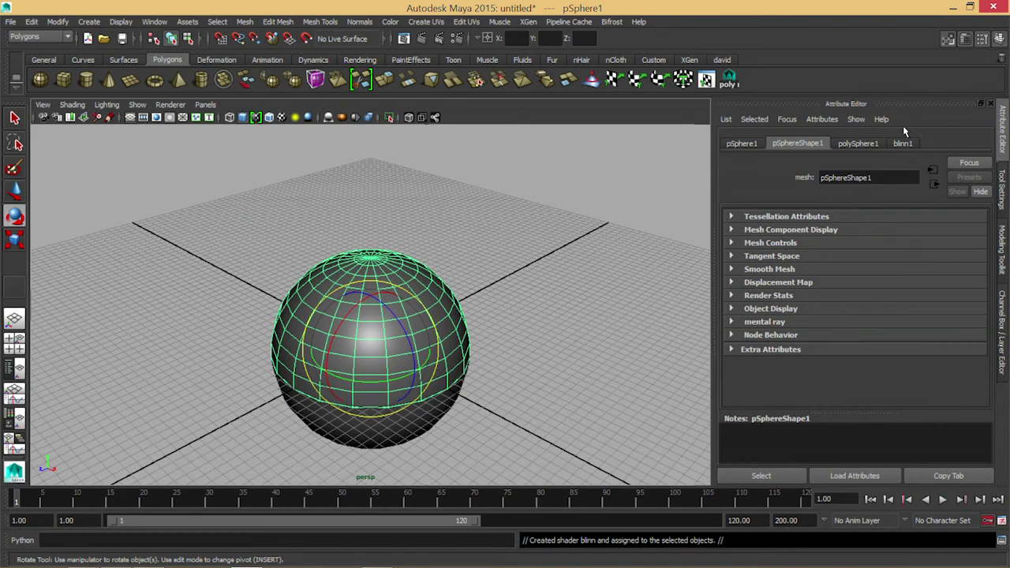
Step: Set the Blinn material's colour to yellow (R 1, G 1, B 0) and rename the material blinnPacman
{"action": "left_click", "coordinate": [902, 143]}
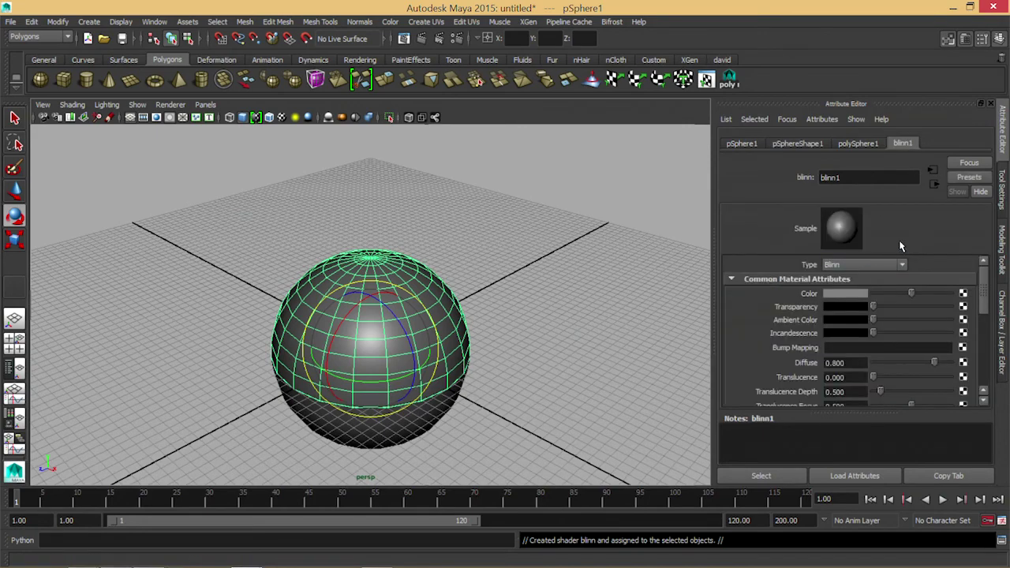
{"action": "left_click", "coordinate": [832, 294]}
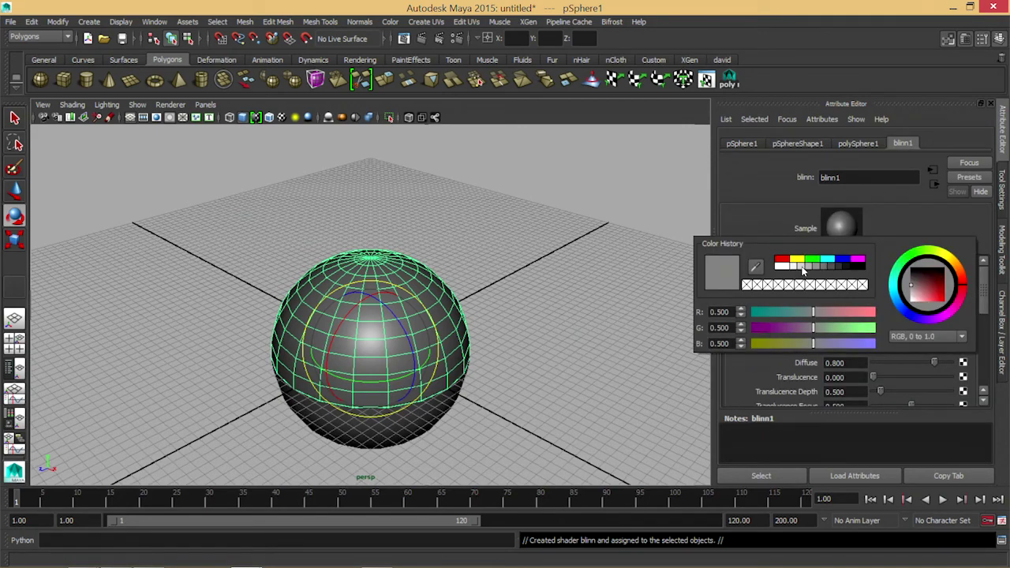
{"action": "left_click", "coordinate": [797, 259]}
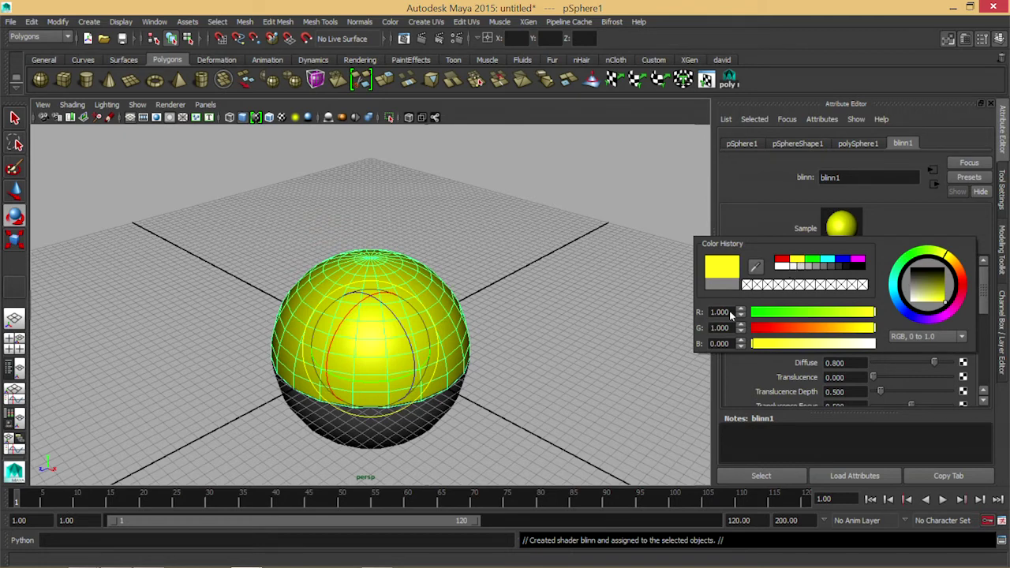
{"action": "left_click", "coordinate": [844, 176]}
{"action": "key", "text": "BackSpace"}
{"action": "type", "text": "Pacman"}
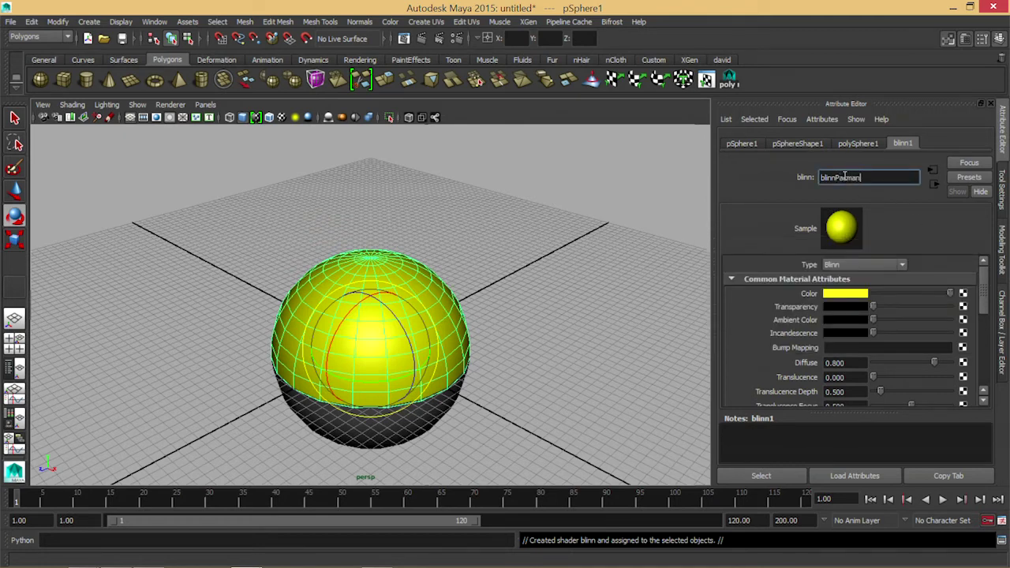
{"action": "key", "text": "Return"}
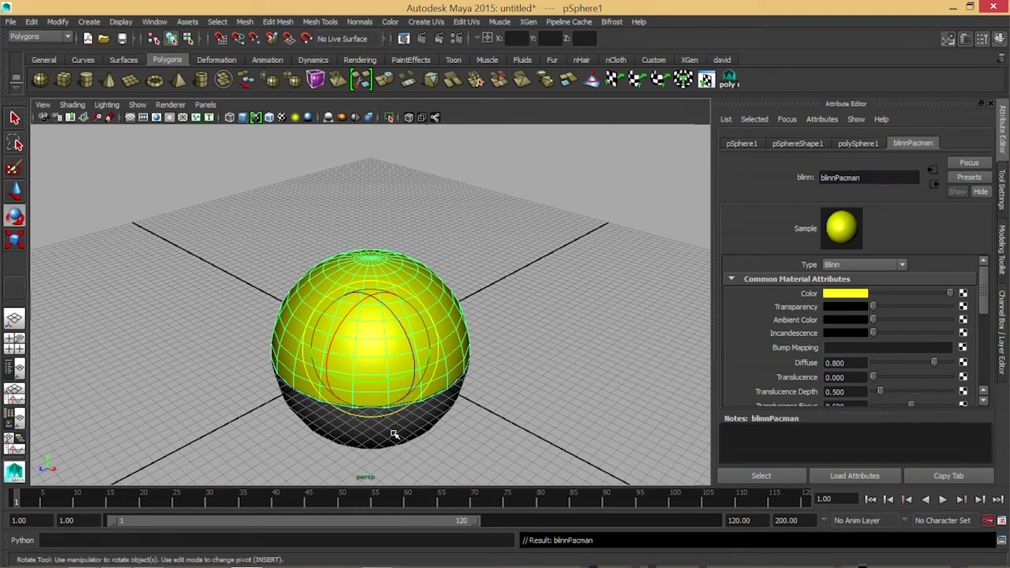
Step: Assign the existing blinnPacman material to the lower hemisphere
{"action": "left_click", "coordinate": [395, 434]}
{"action": "right_click", "coordinate": [394, 430]}
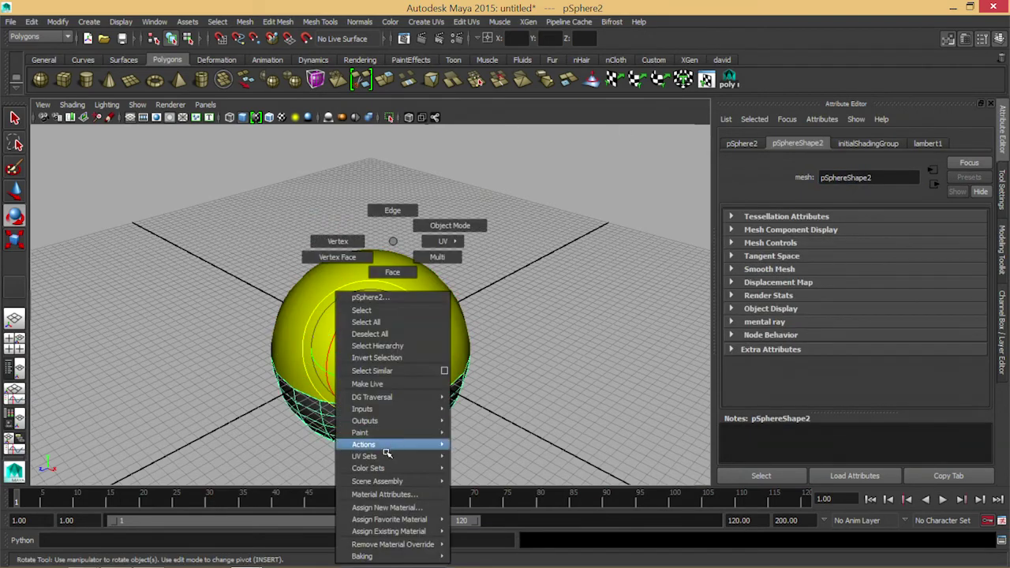
{"action": "mouse_move", "coordinate": [398, 531]}
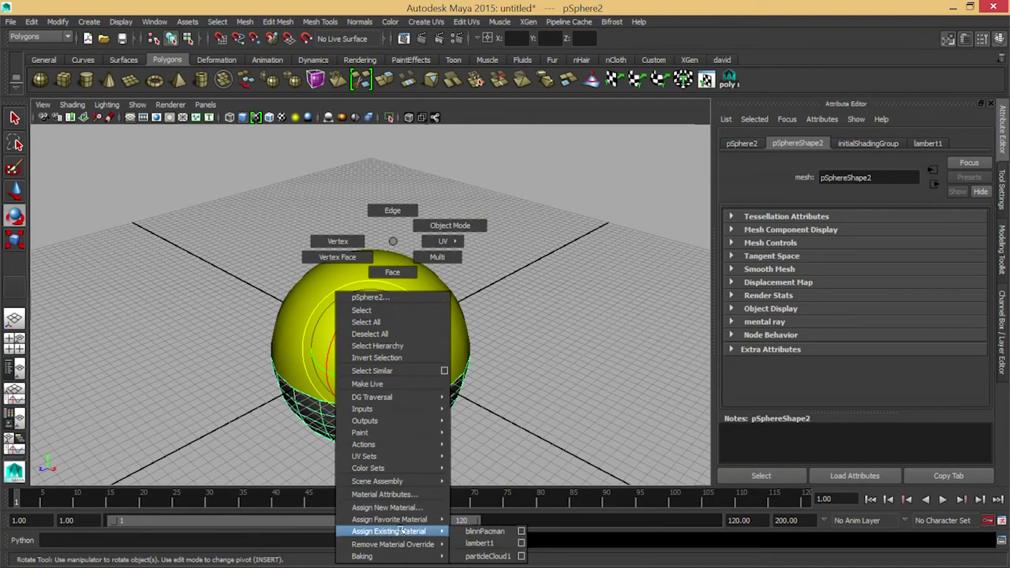
{"action": "left_click", "coordinate": [484, 530]}
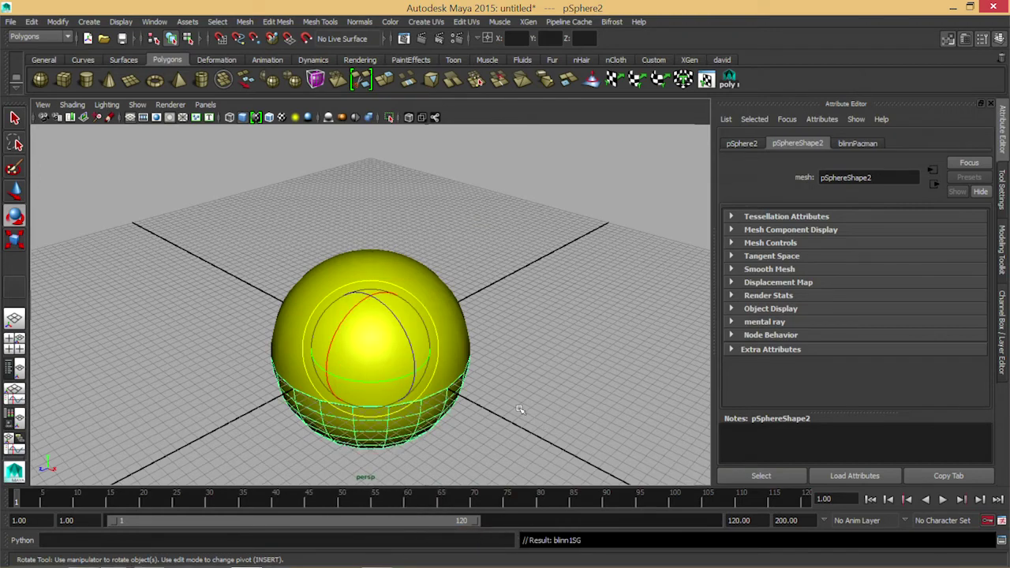
{"action": "key", "text": "f"}
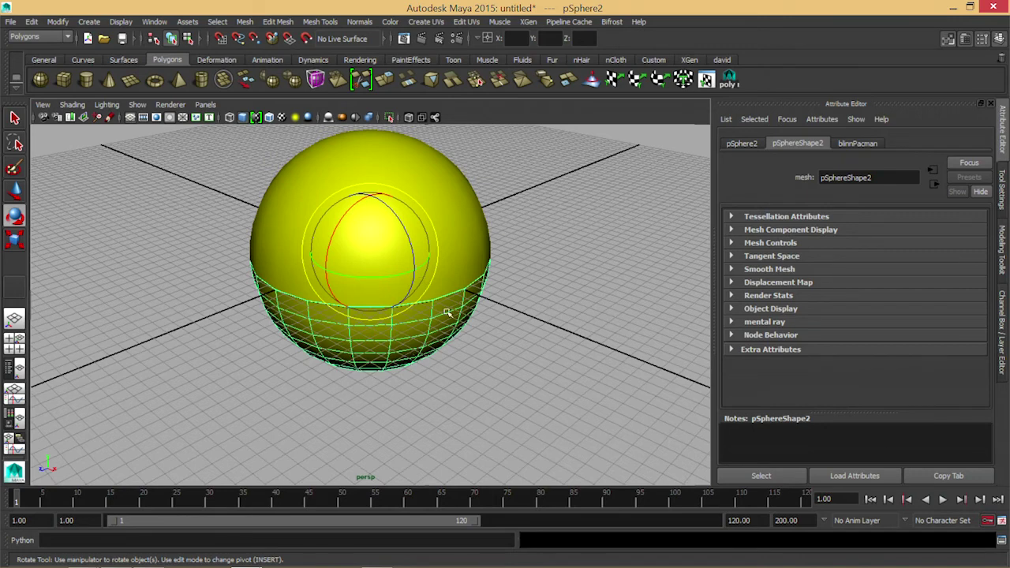
Step: Key the upper hemisphere's closed pose at frames 1 and 200, with the animation end time set to 200
{"action": "key", "text": "q"}
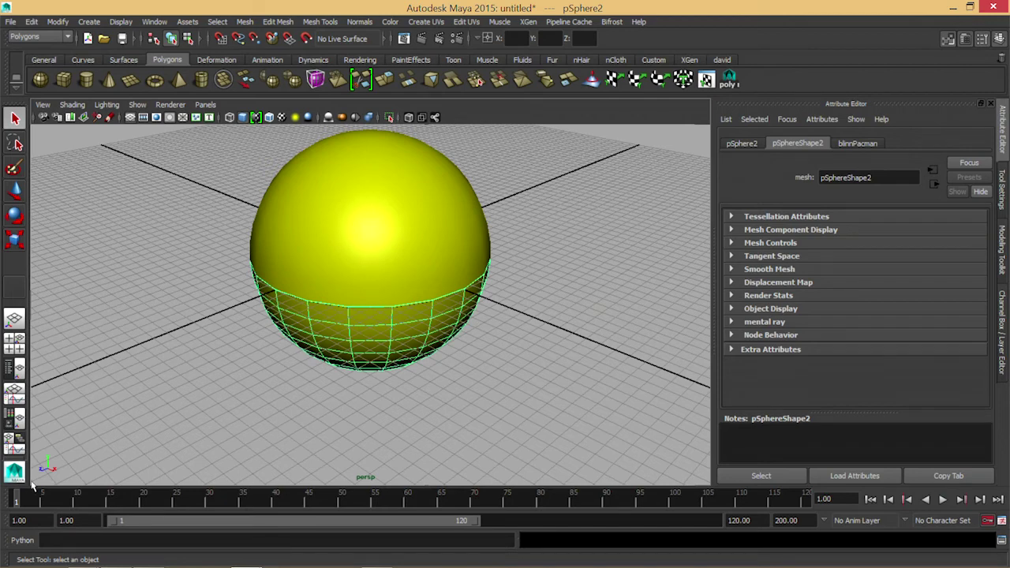
{"action": "left_click", "coordinate": [342, 277]}
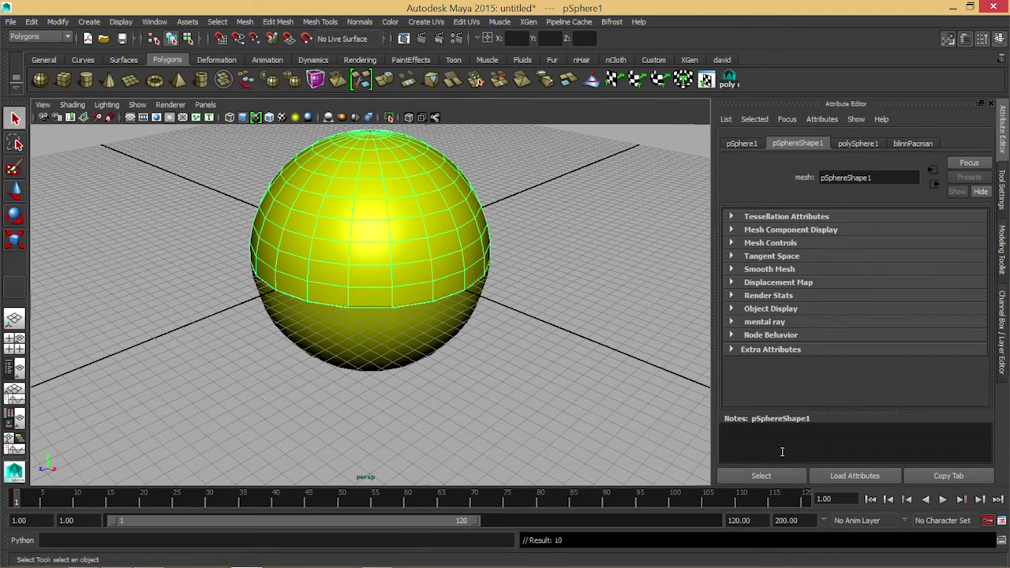
{"action": "left_click", "coordinate": [806, 502]}
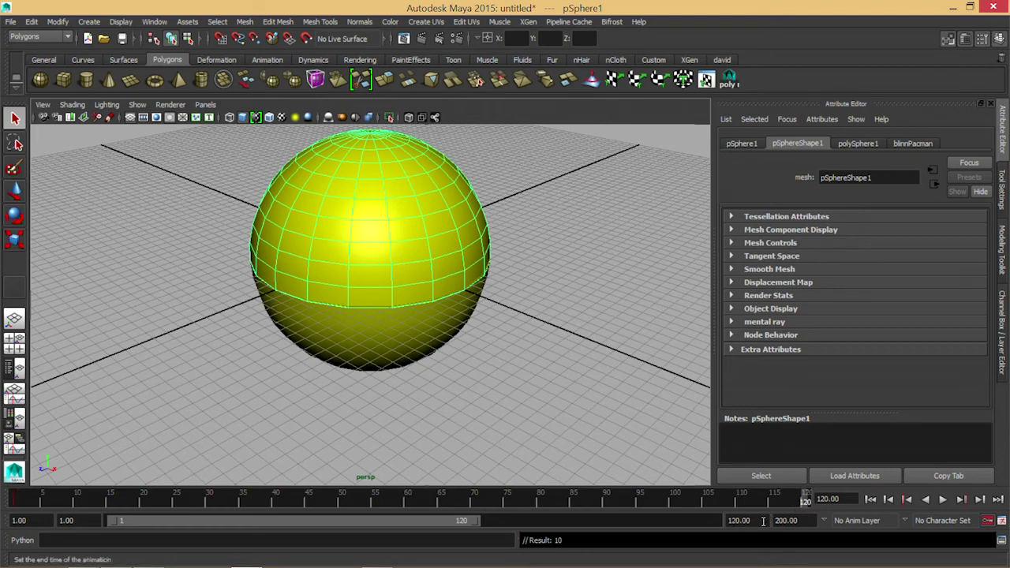
{"action": "left_click_drag", "start_coordinate": [763, 521], "coordinate": [709, 521]}
{"action": "type", "text": "20"}
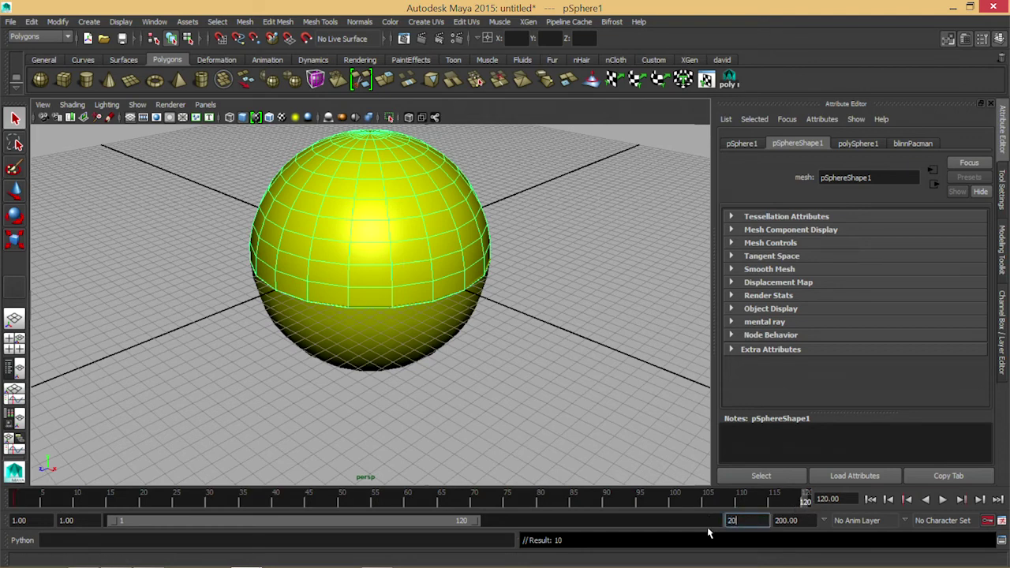
{"action": "key", "text": "Return"}
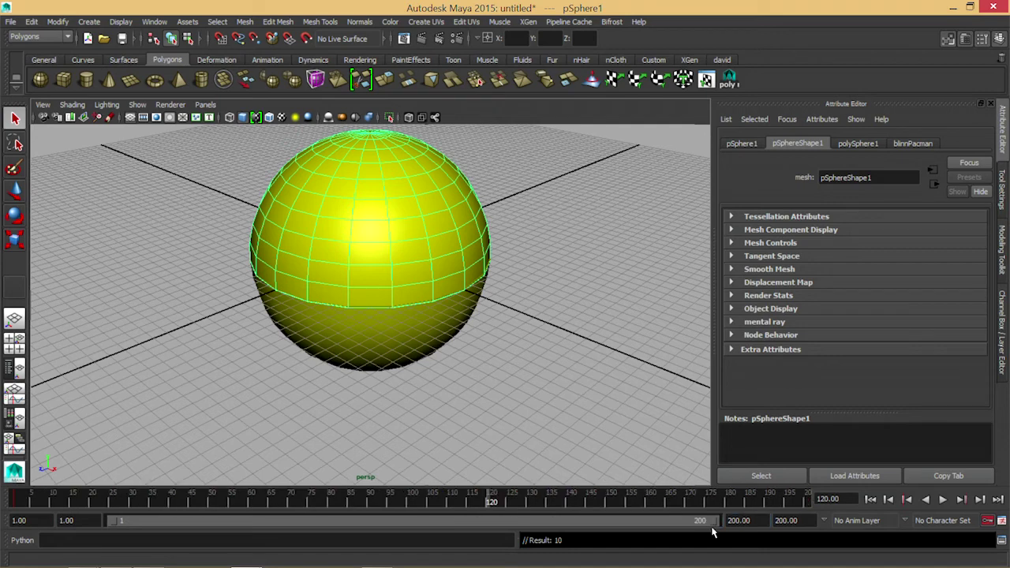
{"action": "left_click", "coordinate": [805, 501]}
{"action": "key", "text": "e"}
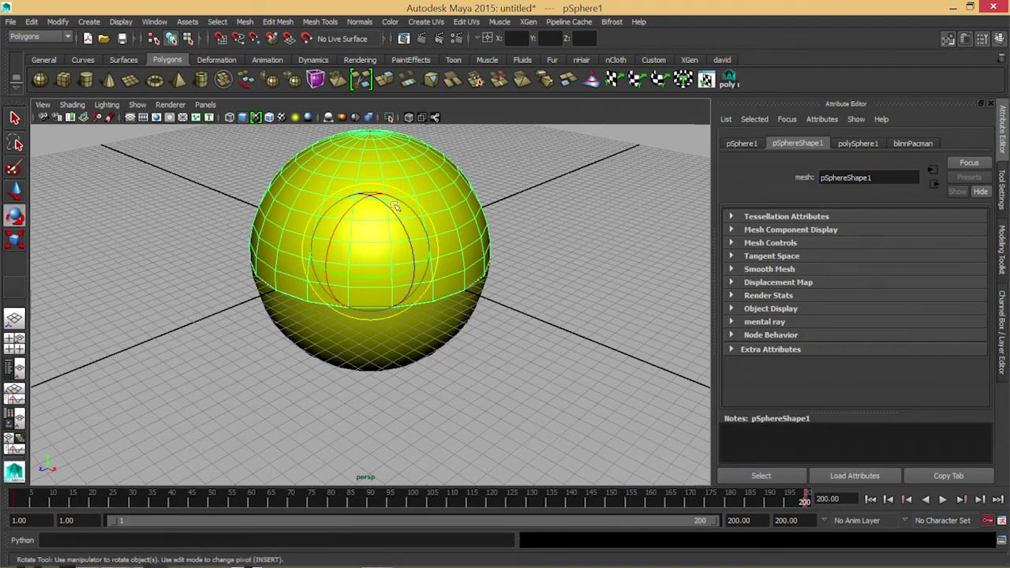
Step: At frame 100, rotate the upper hemisphere open to about -24.4, -11.7, -25.7 degrees, key the pose and preview the playback
{"action": "left_click_drag", "start_coordinate": [548, 466], "coordinate": [477, 338], "text": "alt"}
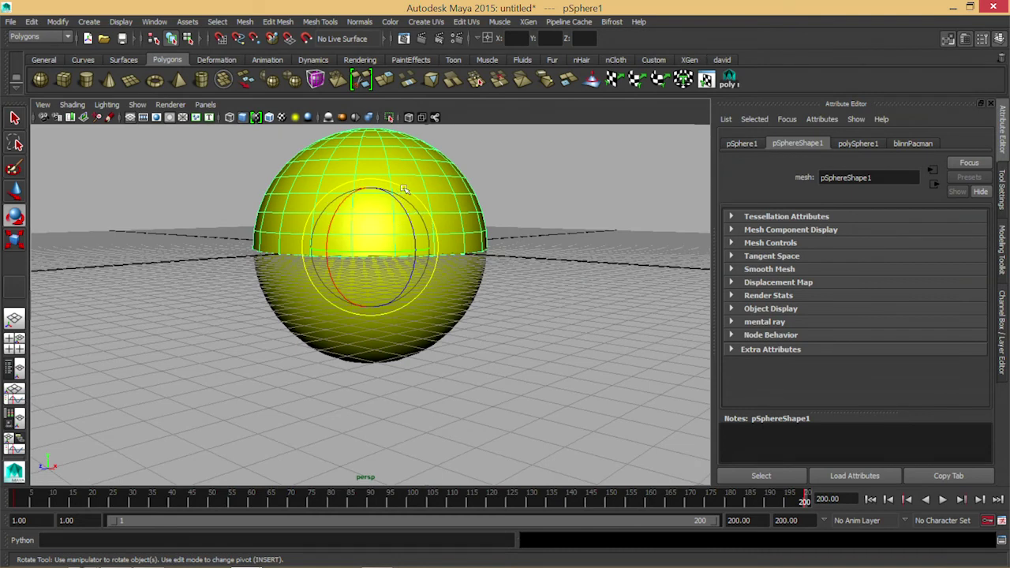
{"action": "left_click_drag", "start_coordinate": [403, 190], "coordinate": [428, 224]}
{"action": "key", "text": "ctrl+z"}
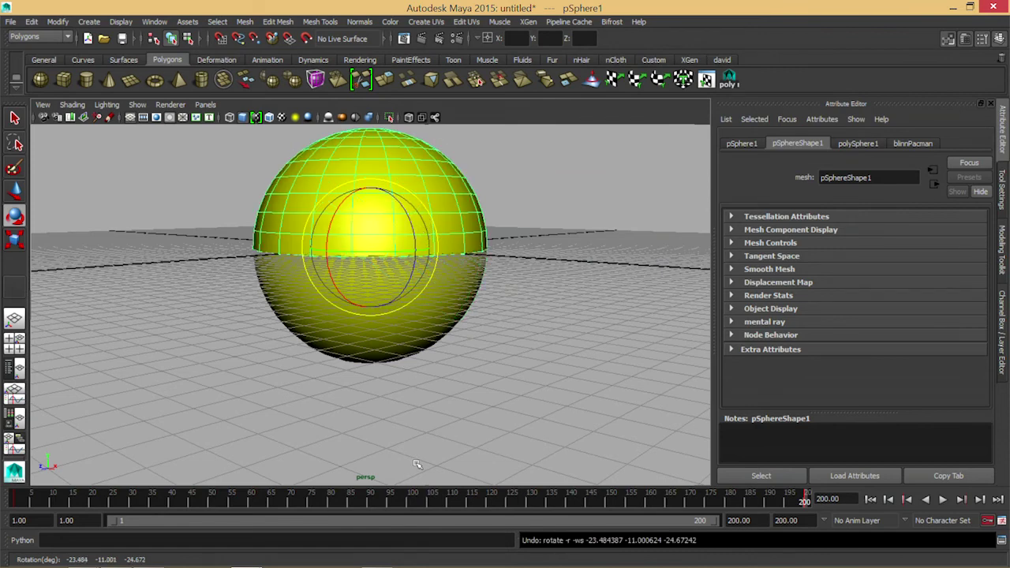
{"action": "left_click", "coordinate": [409, 499]}
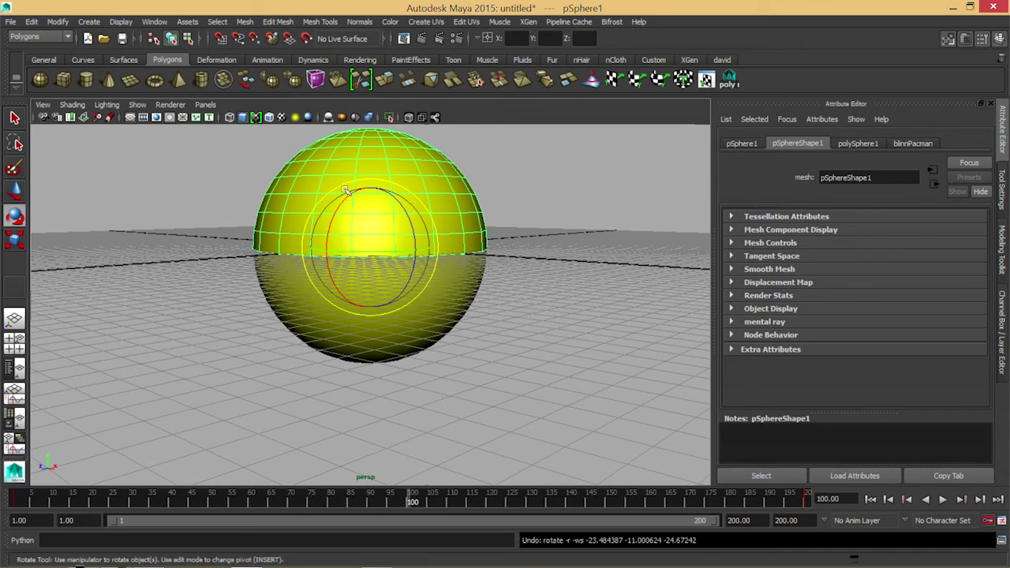
{"action": "left_click_drag", "start_coordinate": [344, 185], "coordinate": [387, 187]}
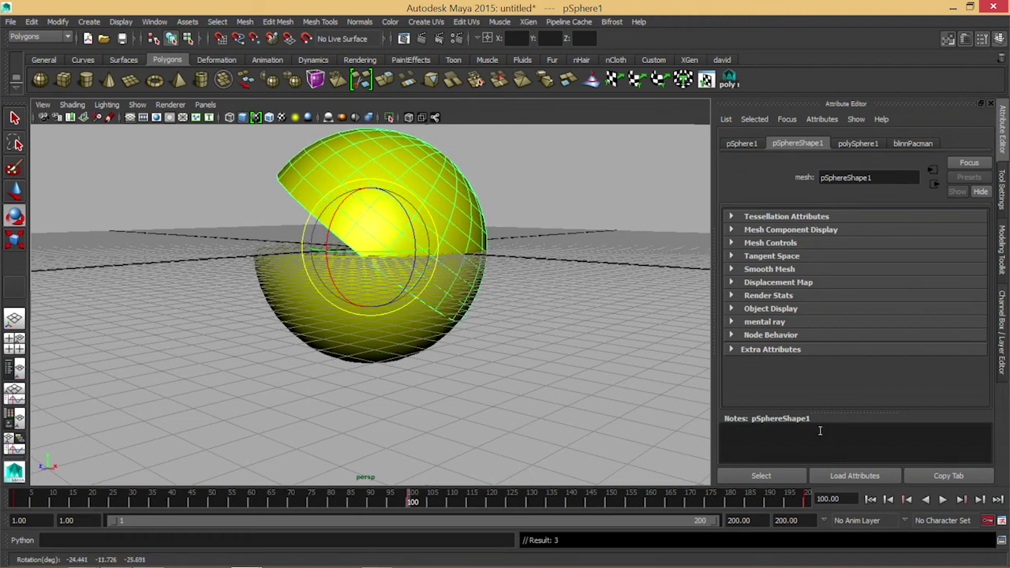
{"action": "left_click", "coordinate": [943, 499]}
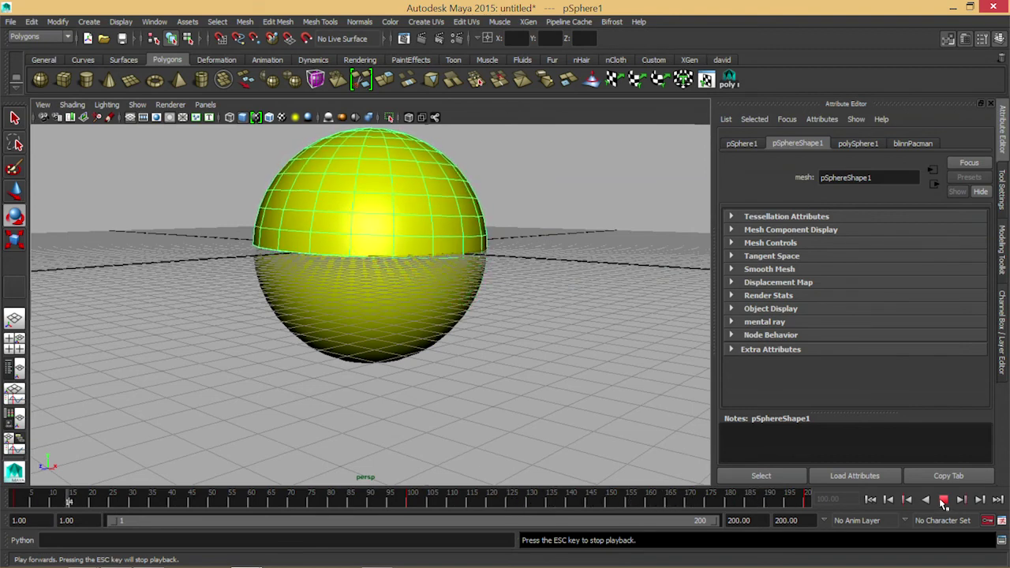
{"action": "left_click", "coordinate": [944, 499]}
Step: Key the lower hemisphere's closed pose at frames 1 and 200
{"action": "key", "text": "e"}
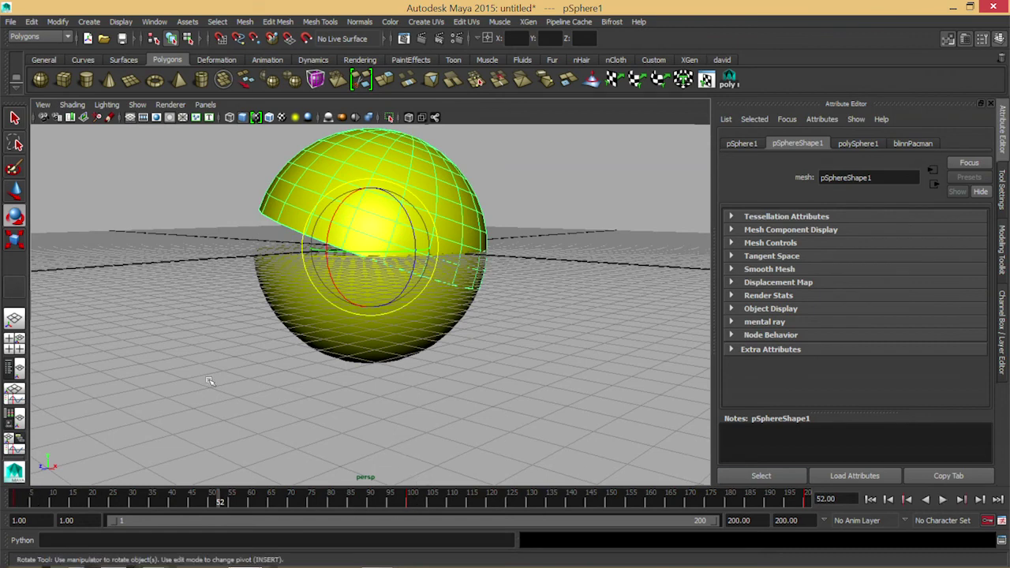
{"action": "left_click", "coordinate": [319, 326]}
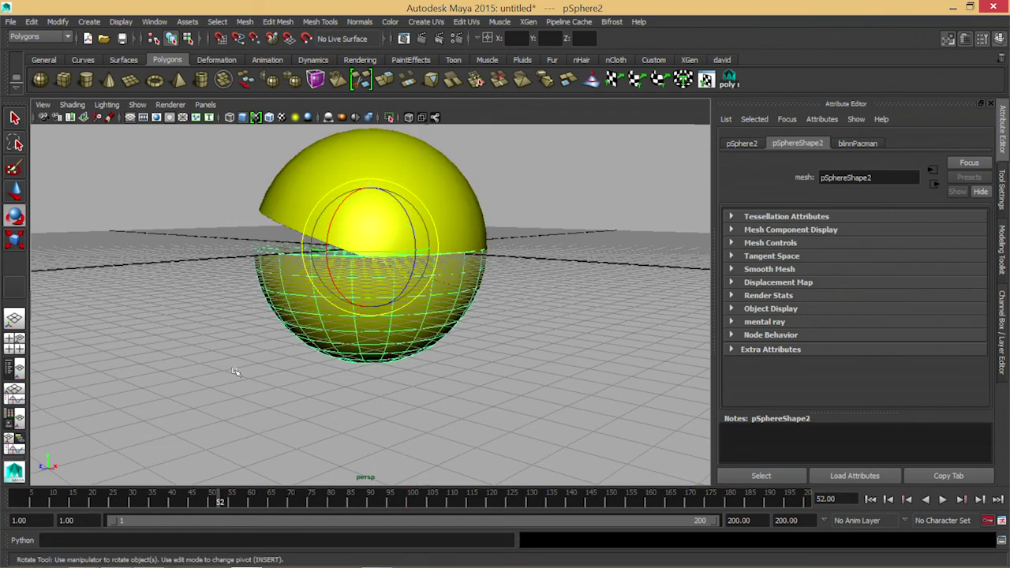
{"action": "left_click", "coordinate": [11, 502]}
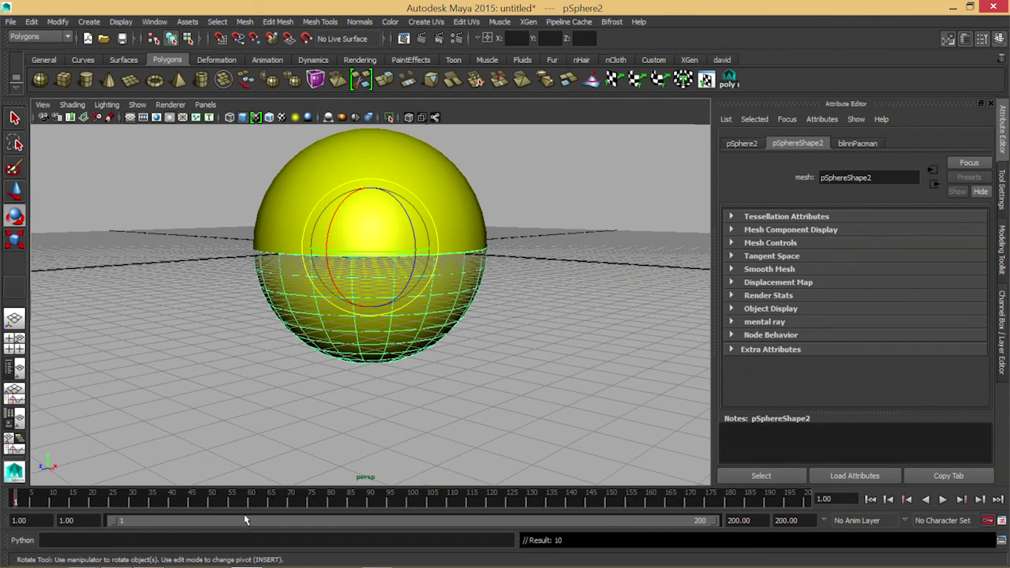
{"action": "left_click", "coordinate": [805, 501]}
Step: At frame 100, rotate the lower hemisphere open to about -25.3, 0.5, -153.1 degrees, key the pose and play the animation
{"action": "left_click", "coordinate": [411, 505]}
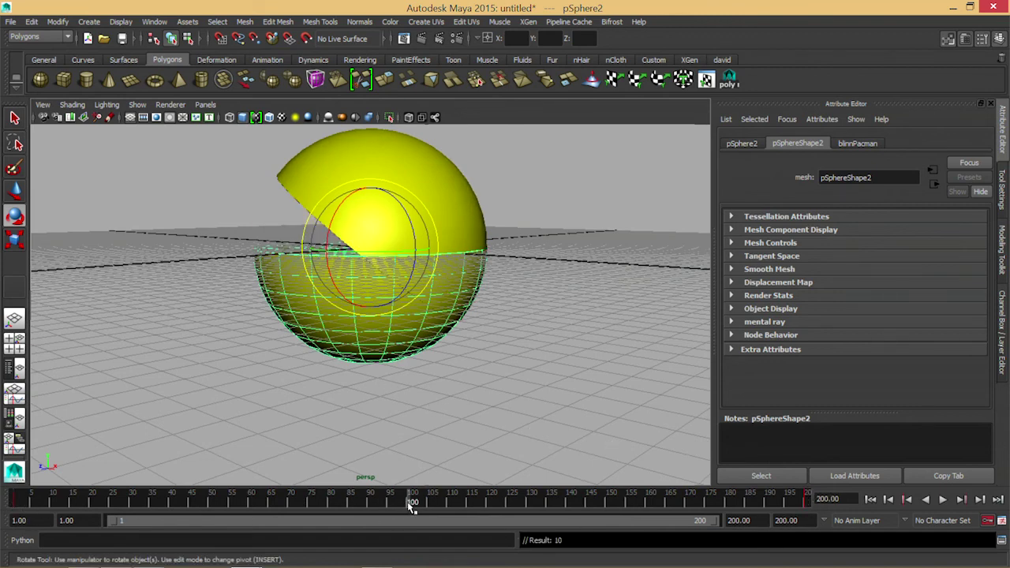
{"action": "left_click", "coordinate": [333, 300]}
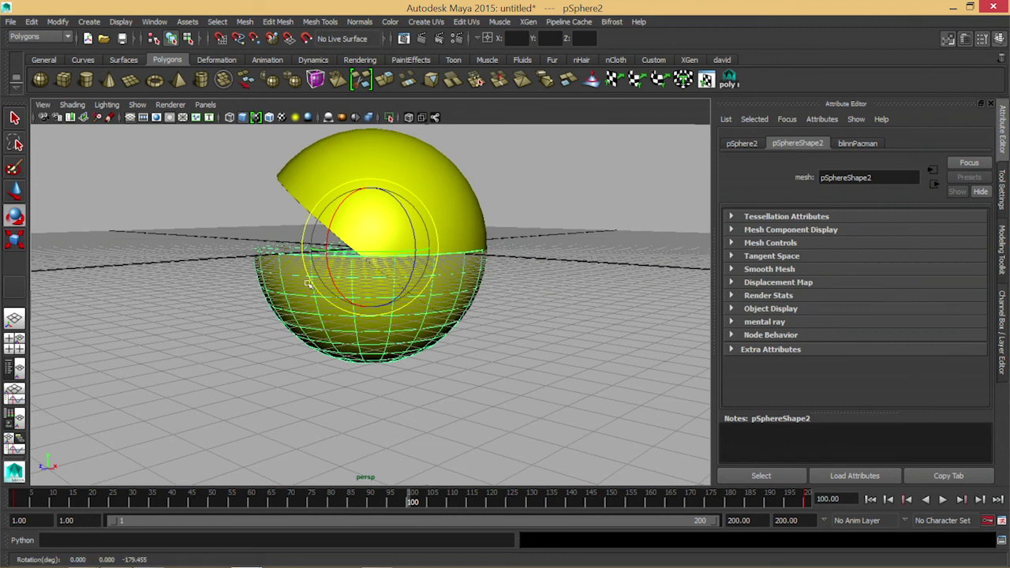
{"action": "left_click_drag", "start_coordinate": [302, 259], "coordinate": [319, 300]}
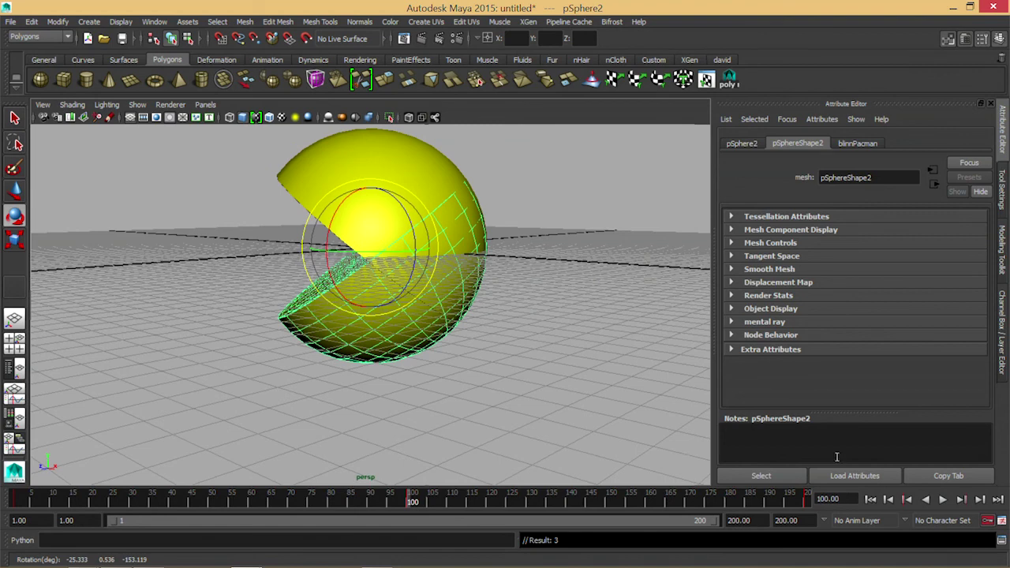
{"action": "left_click", "coordinate": [942, 500]}
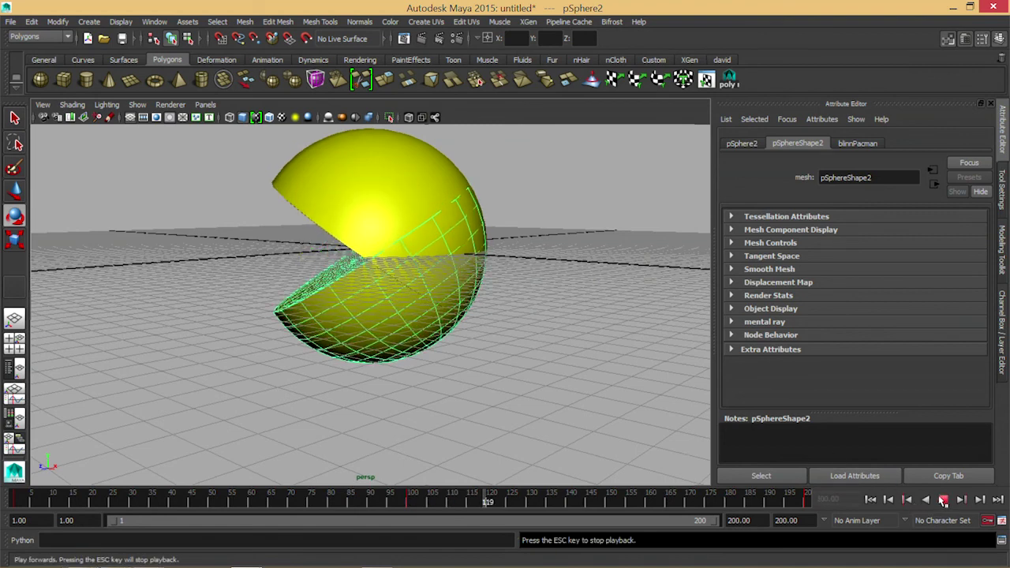